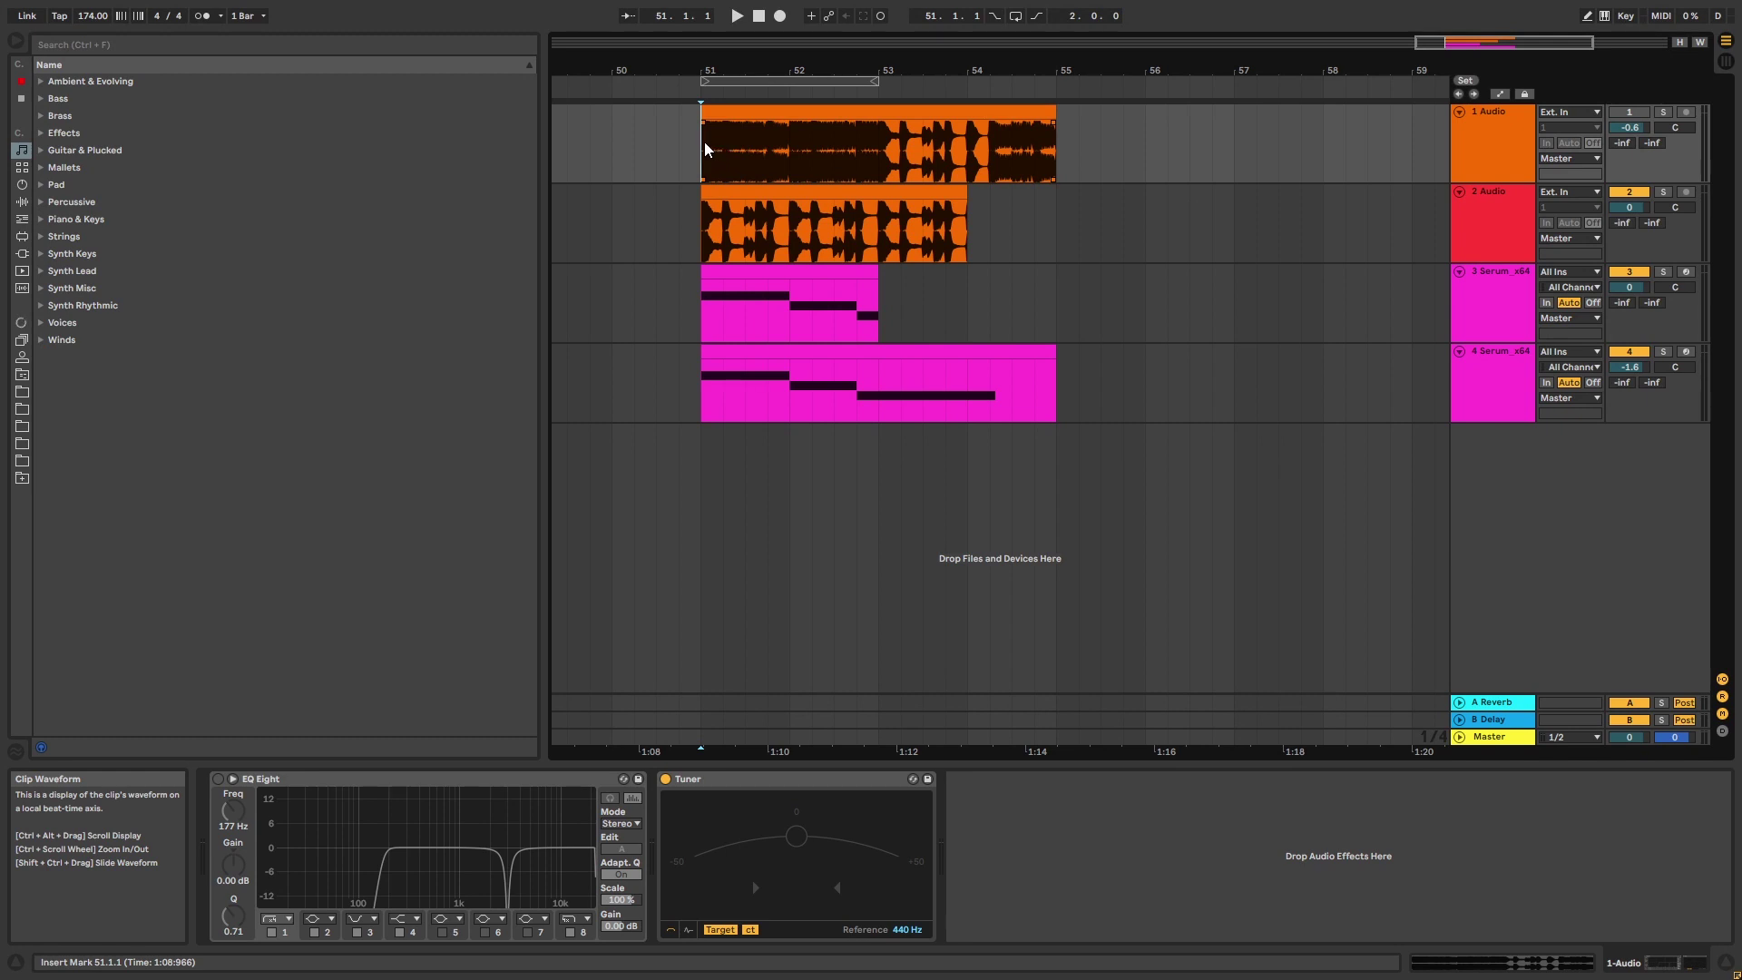
- Solo the first audio track, play the arrangement to audition it, then unsolo it
left_click(1664, 112)
key("space")
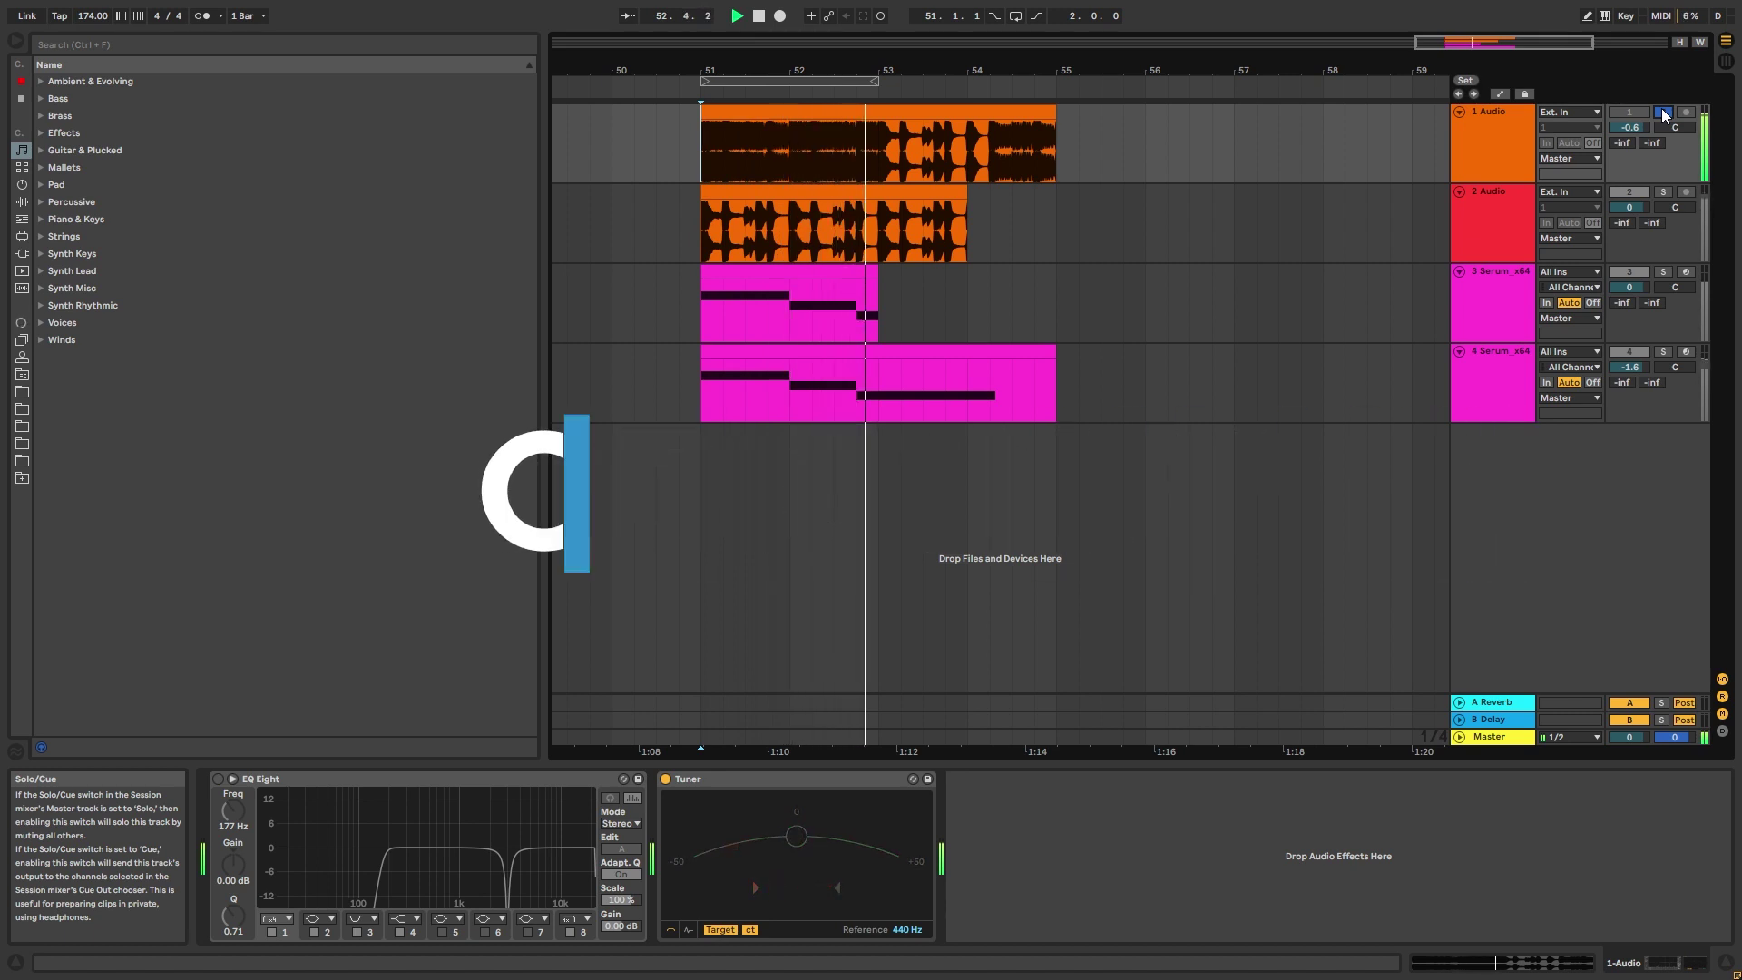
left_click(1667, 111)
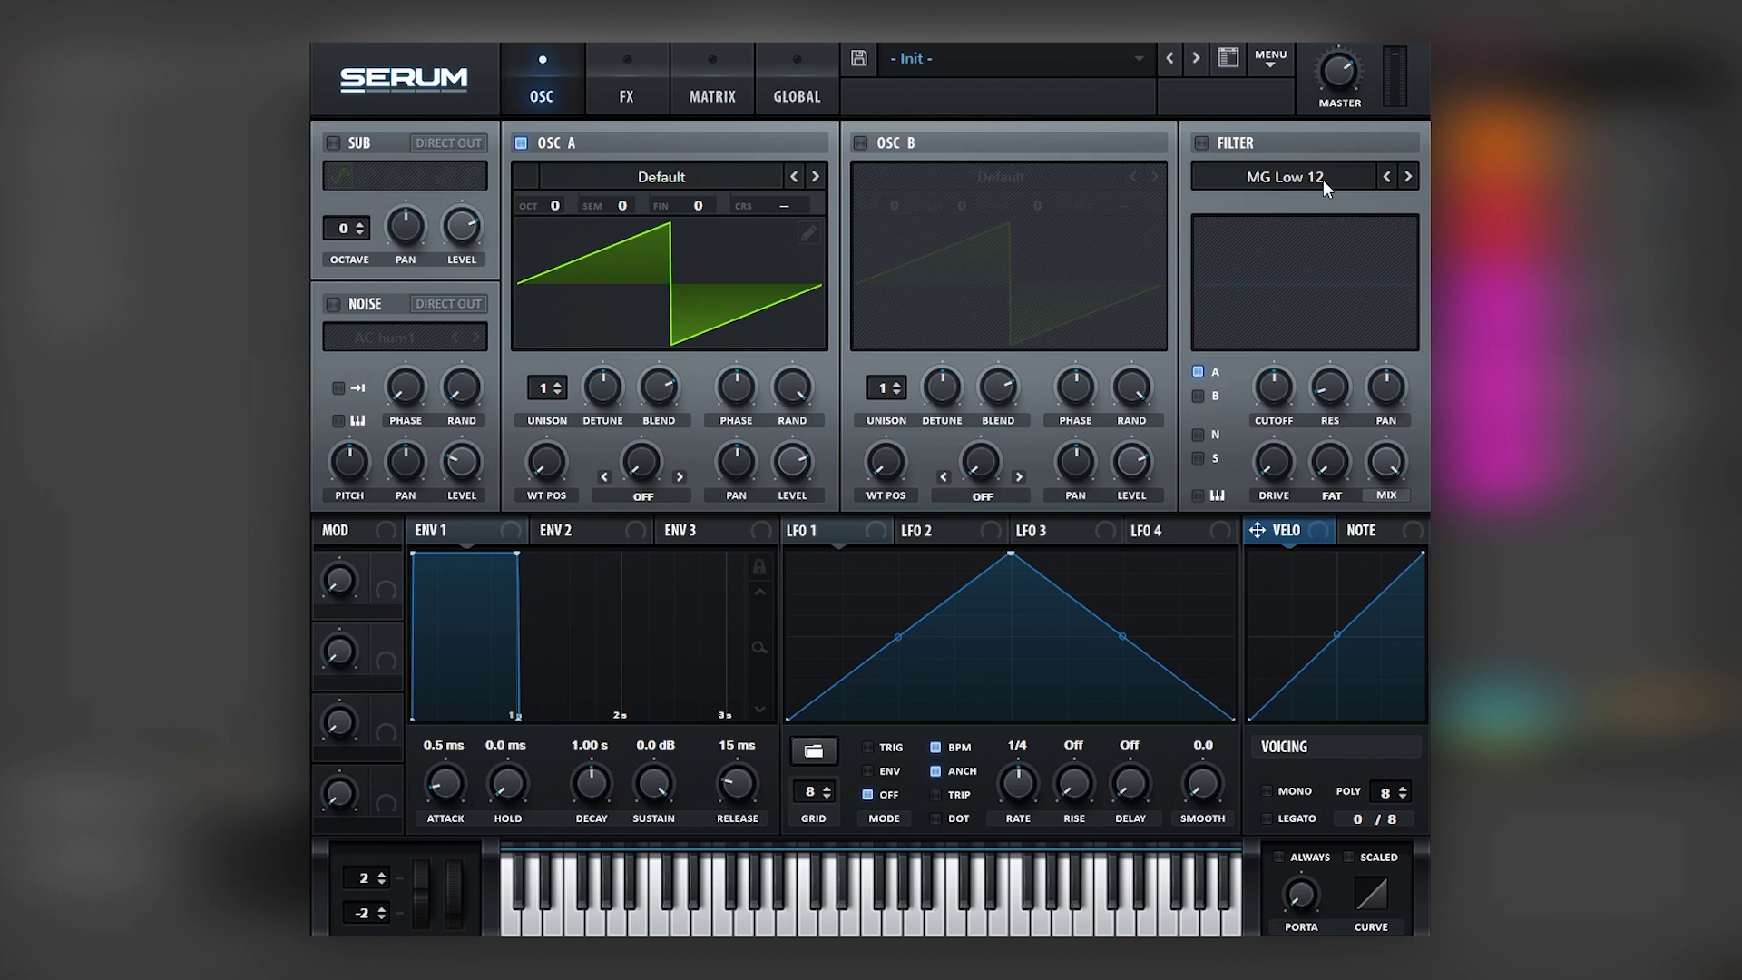
- Load the Basic Shapes sine into OSC A at -2 octaves and enable the noise oscillator
left_click(659, 177)
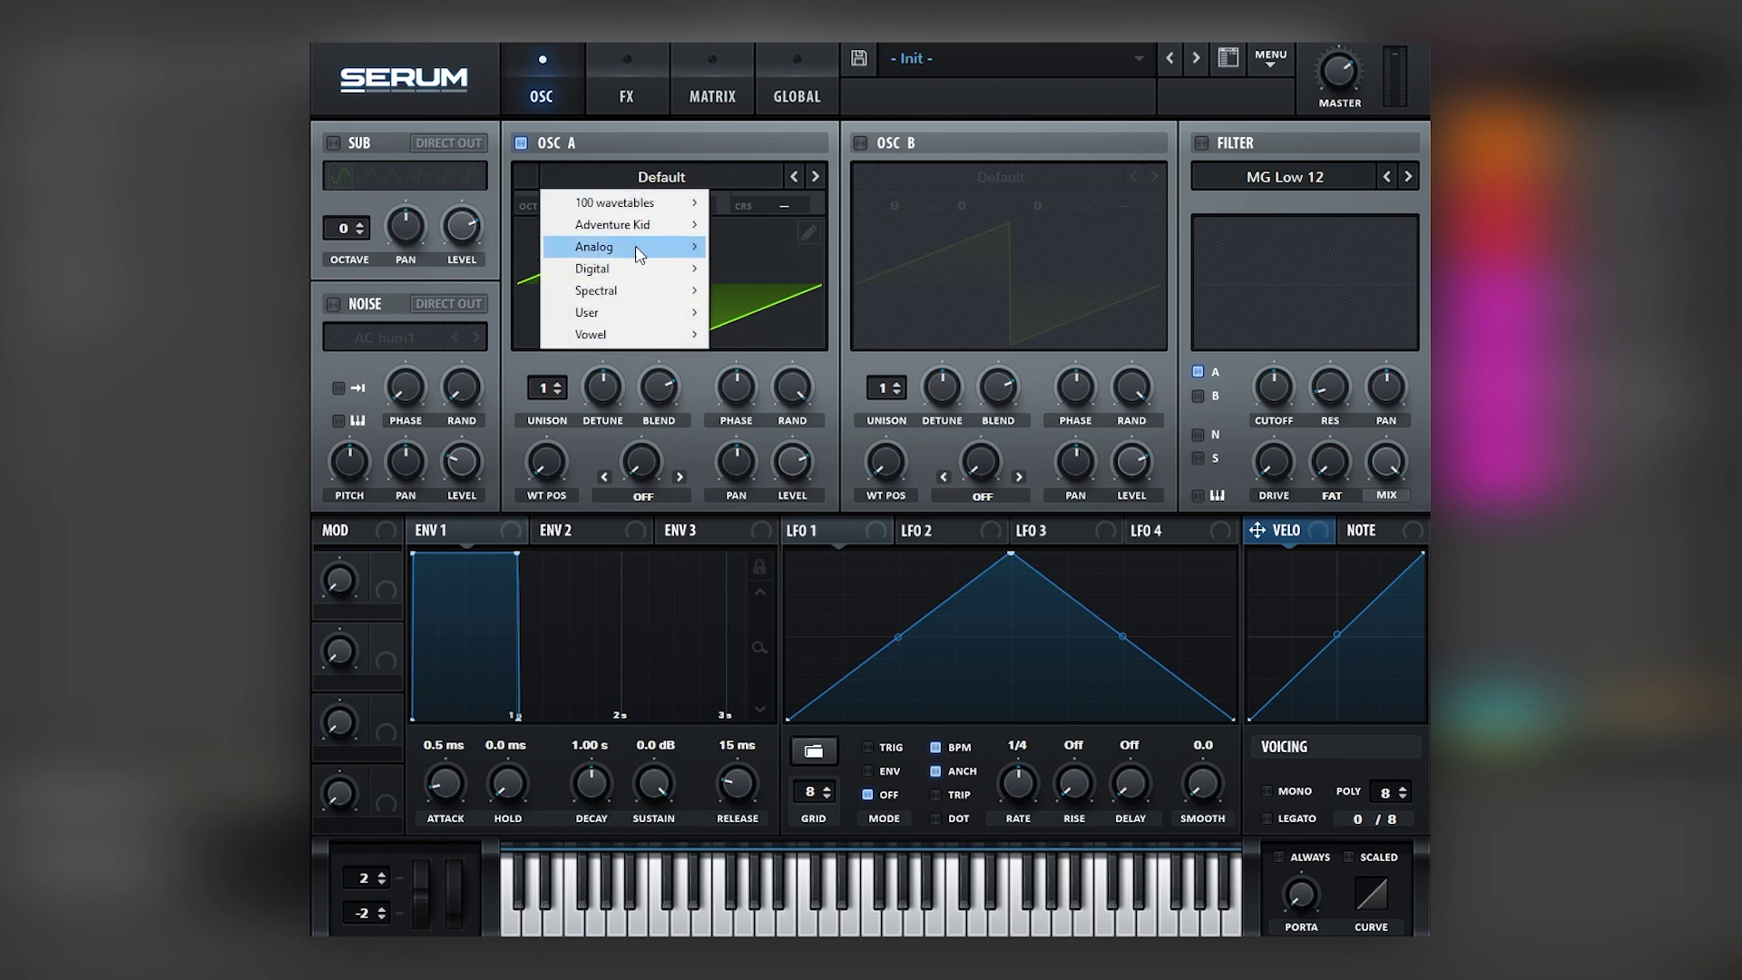
mouse_move(626, 242)
left_click(782, 343)
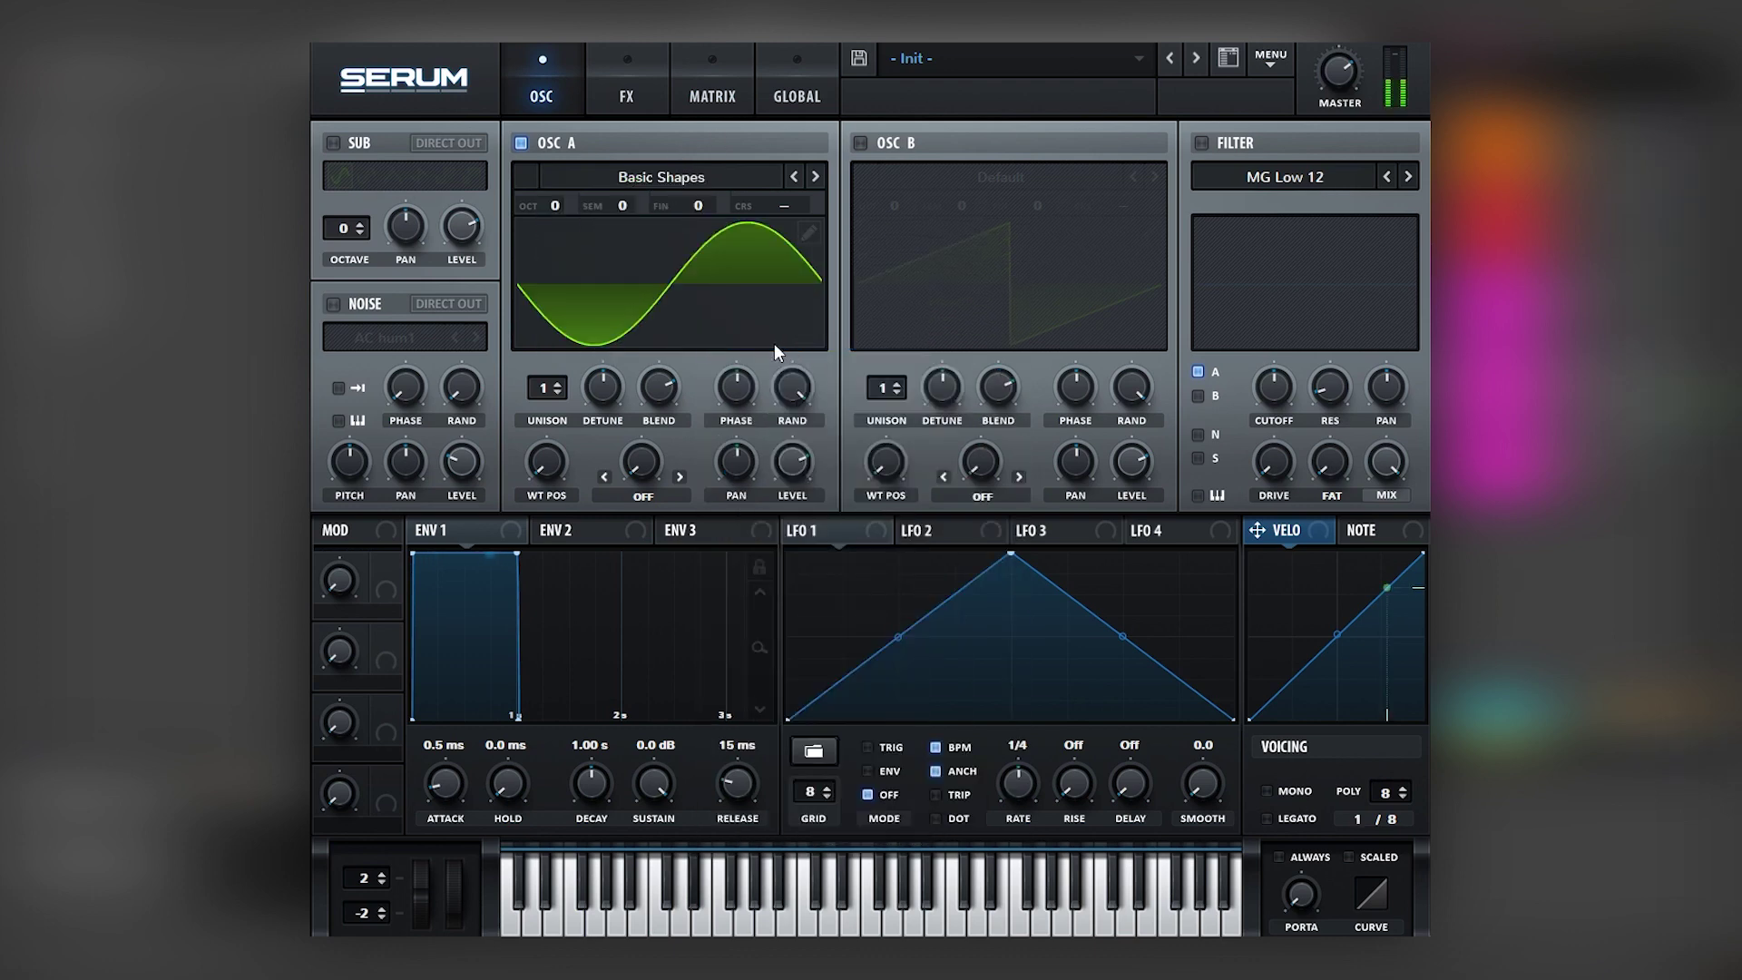
left_click_drag(554, 204, 555, 279)
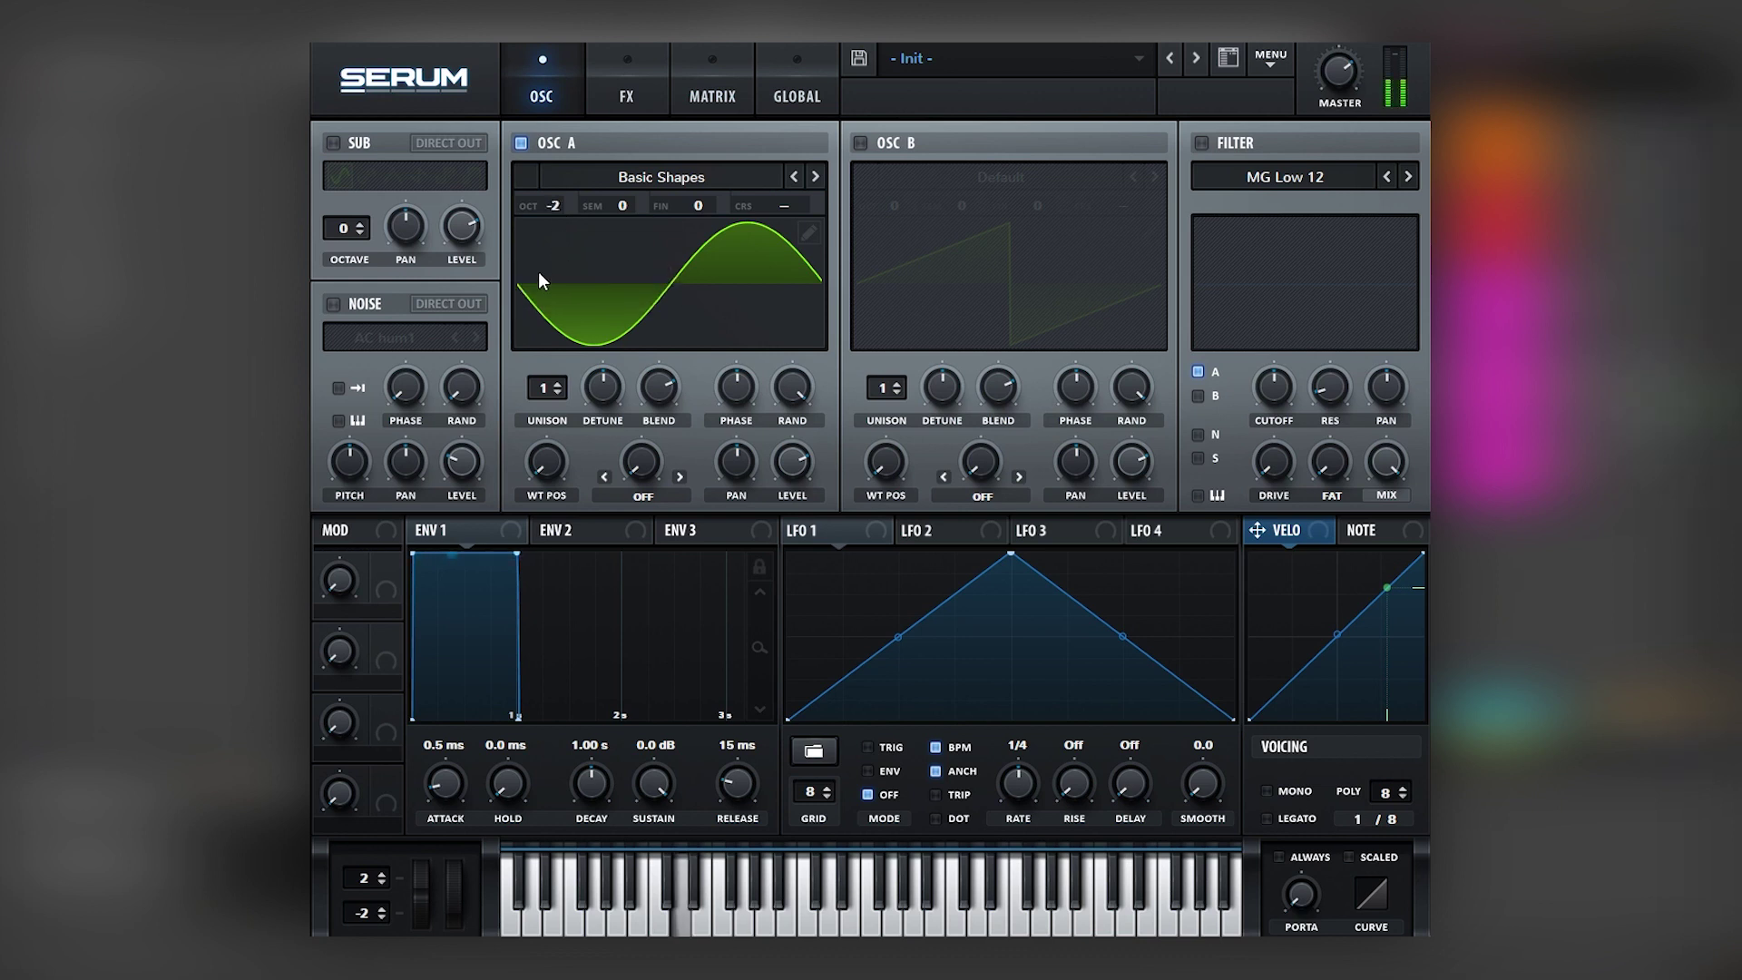
left_click(353, 308)
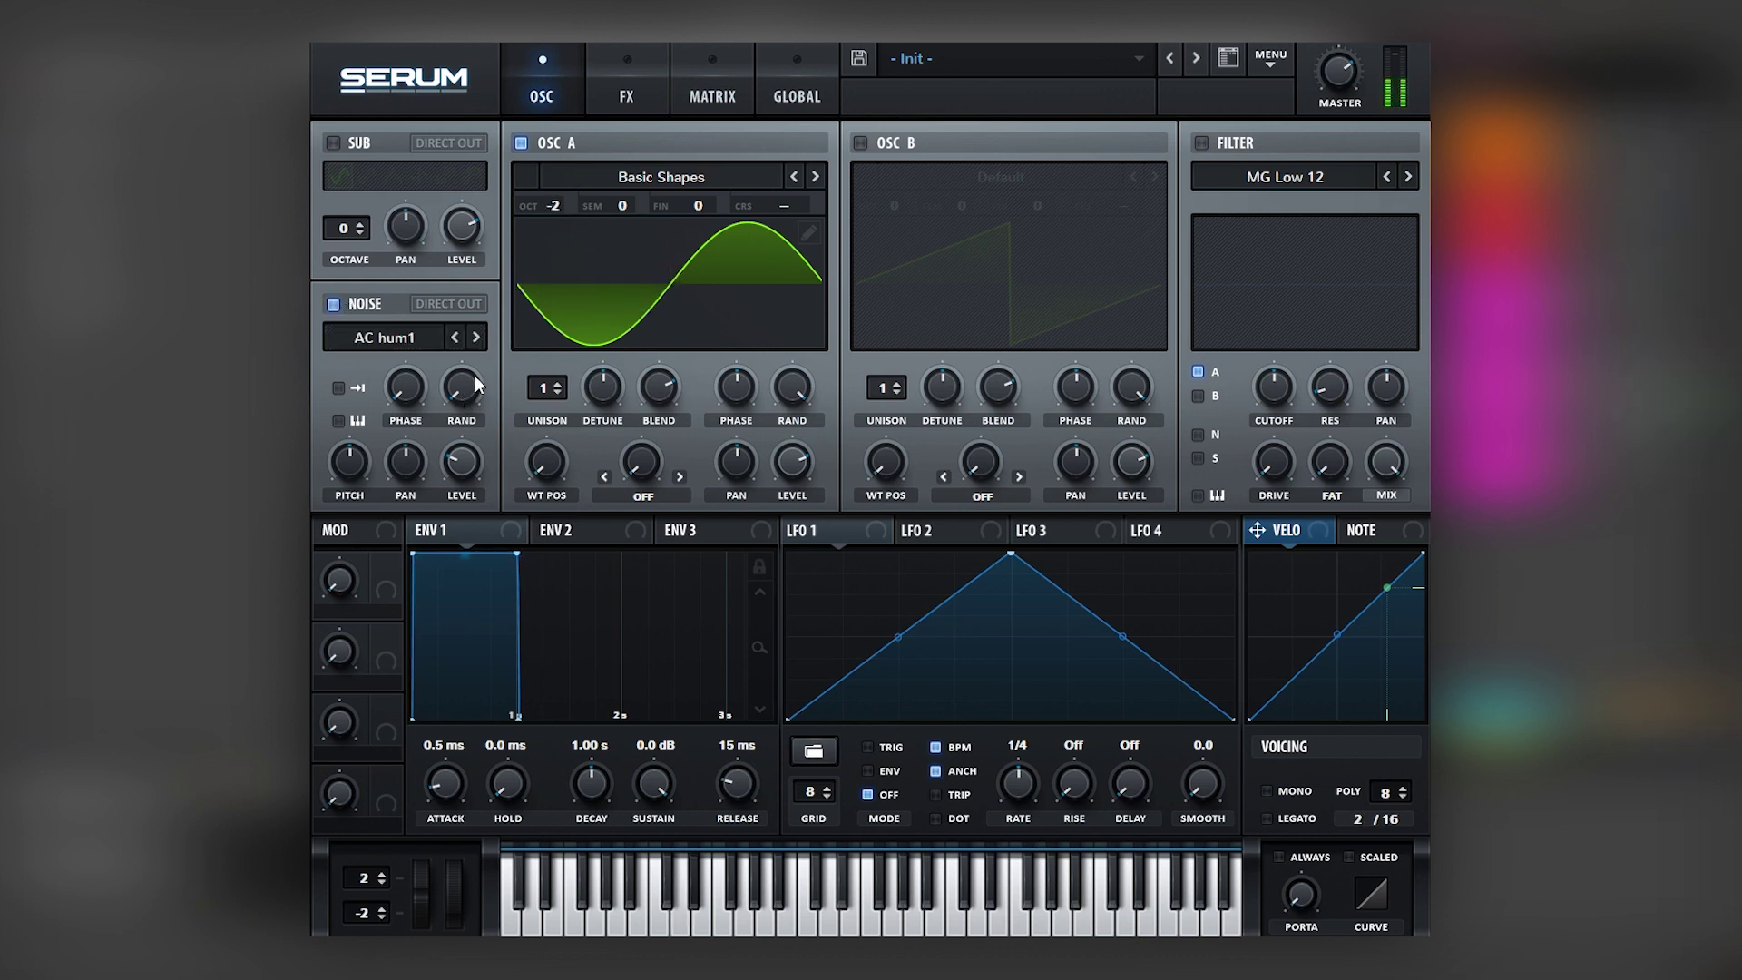
- Enable Tube distortion with Drive pushed to 98%
left_click(611, 102)
left_click(341, 186)
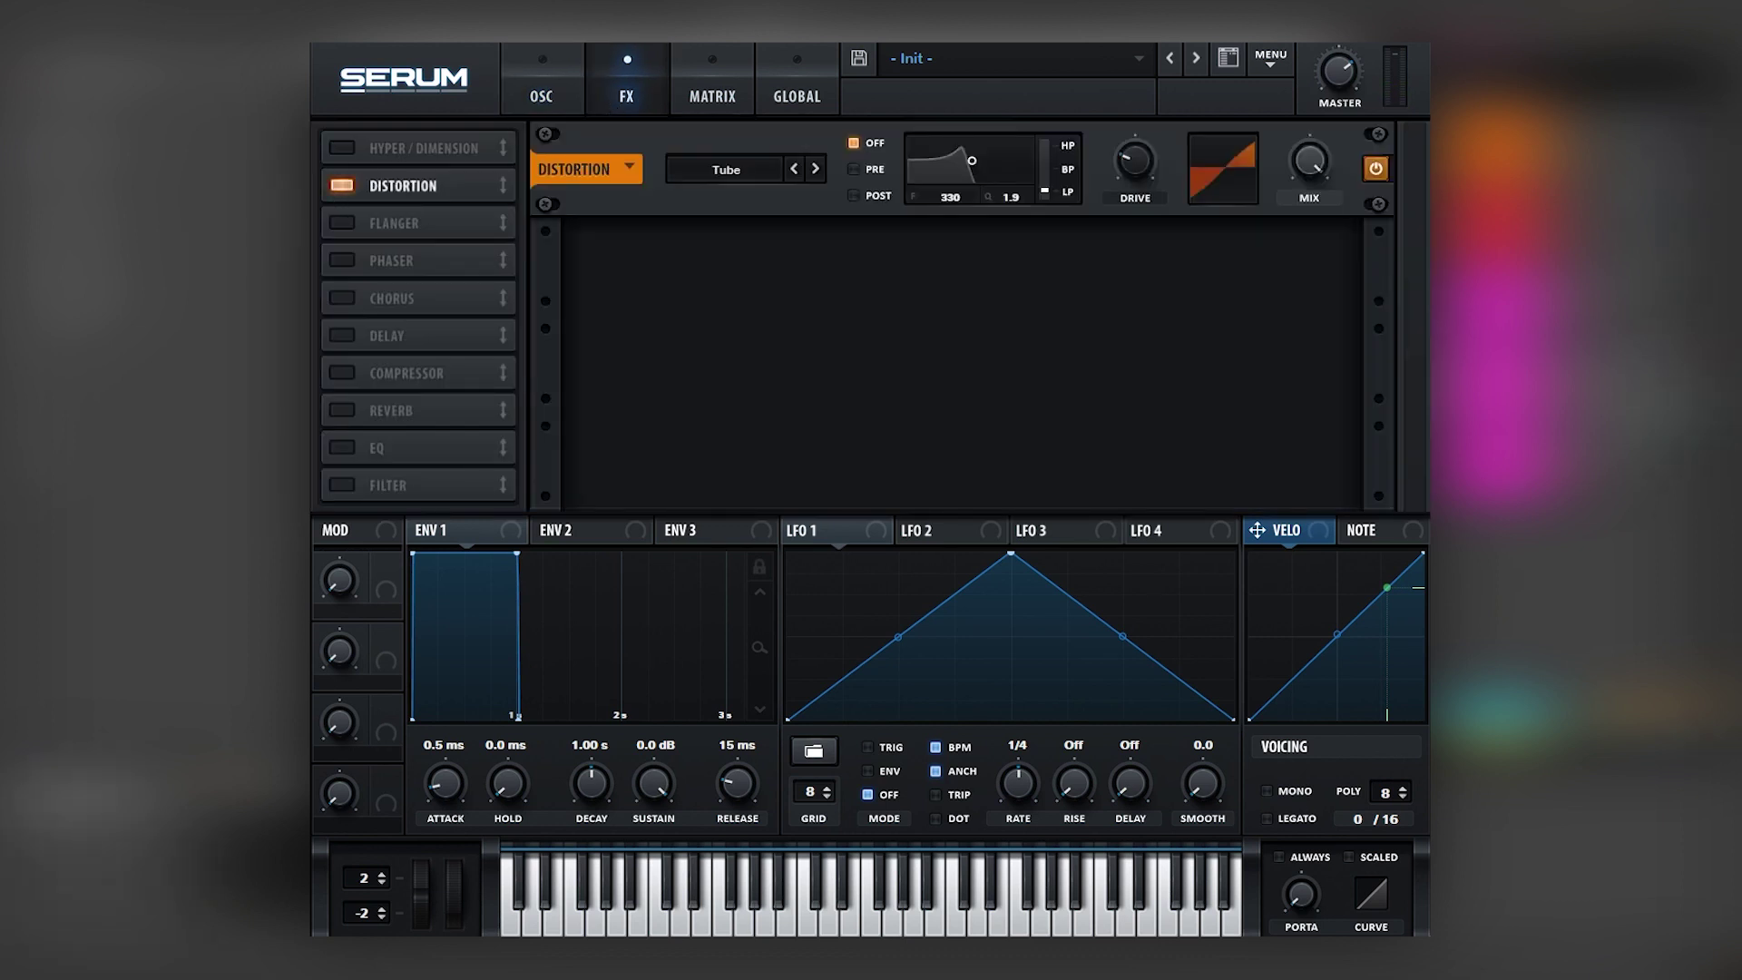
left_click_drag(1135, 161, 1180, 62)
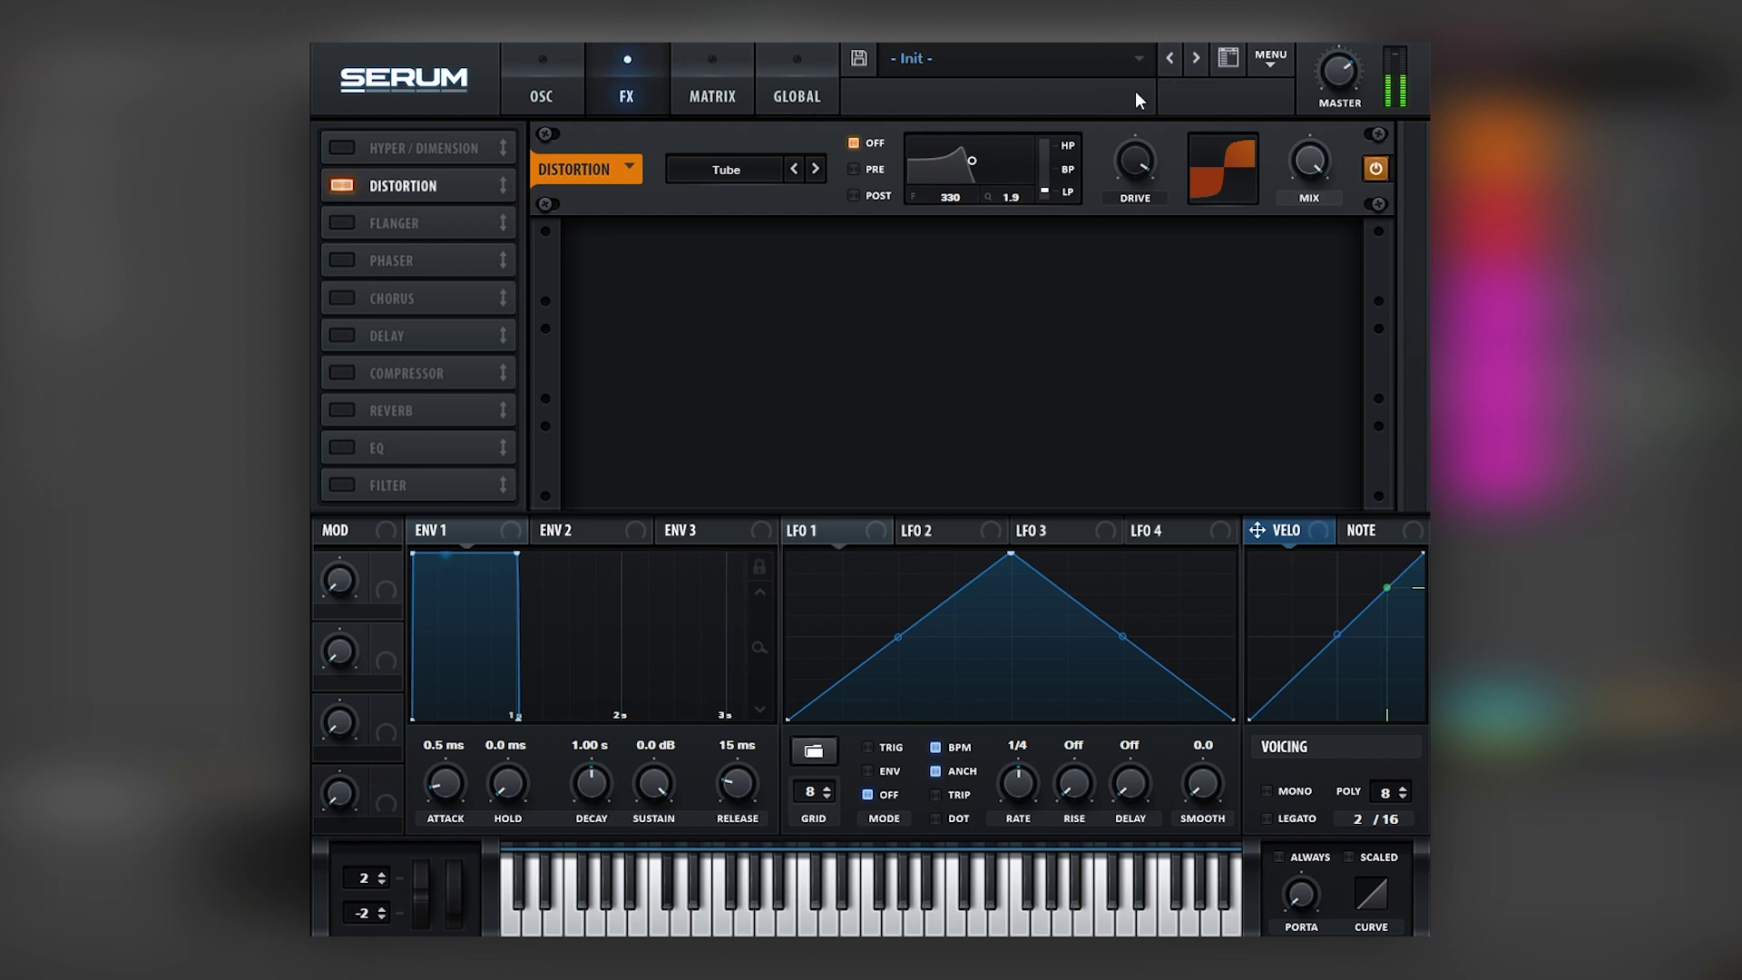
- Add an EQ whose low band is a peak dipped around 175 Hz
left_click(342, 448)
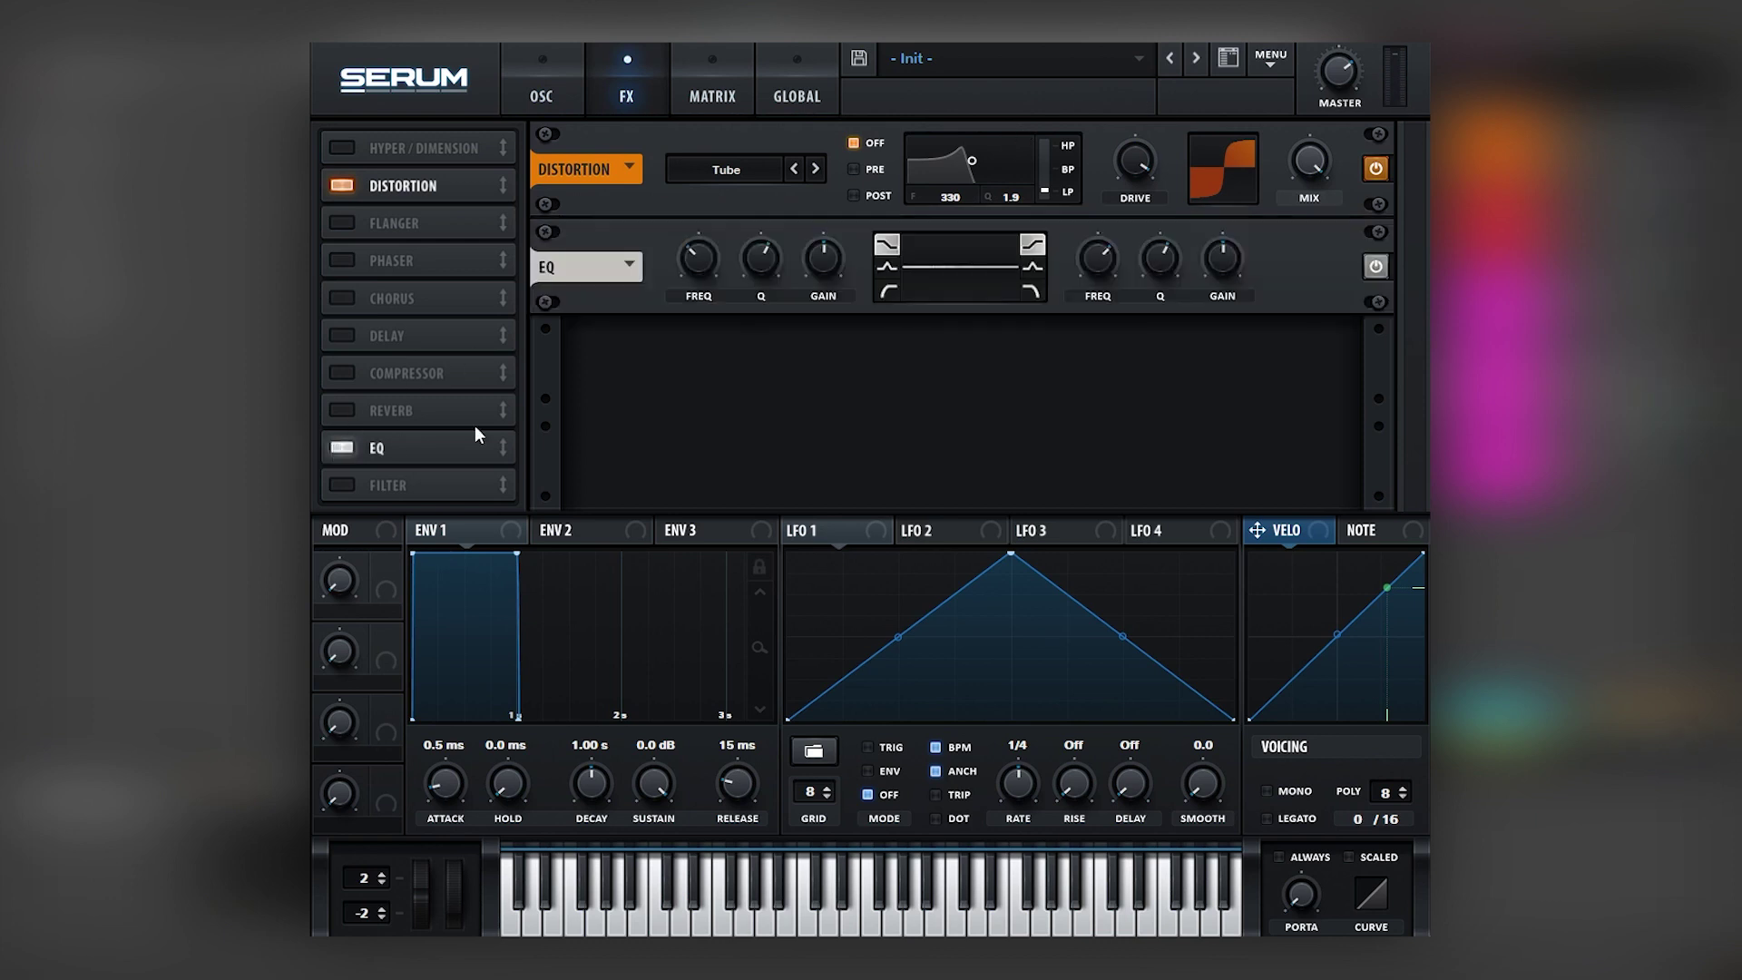
left_click(886, 267)
left_click_drag(823, 259, 810, 430)
mouse_move(701, 256)
left_mouse_down()
mouse_move(699, 213)
mouse_move(697, 255)
left_mouse_up()
left_click(563, 98)
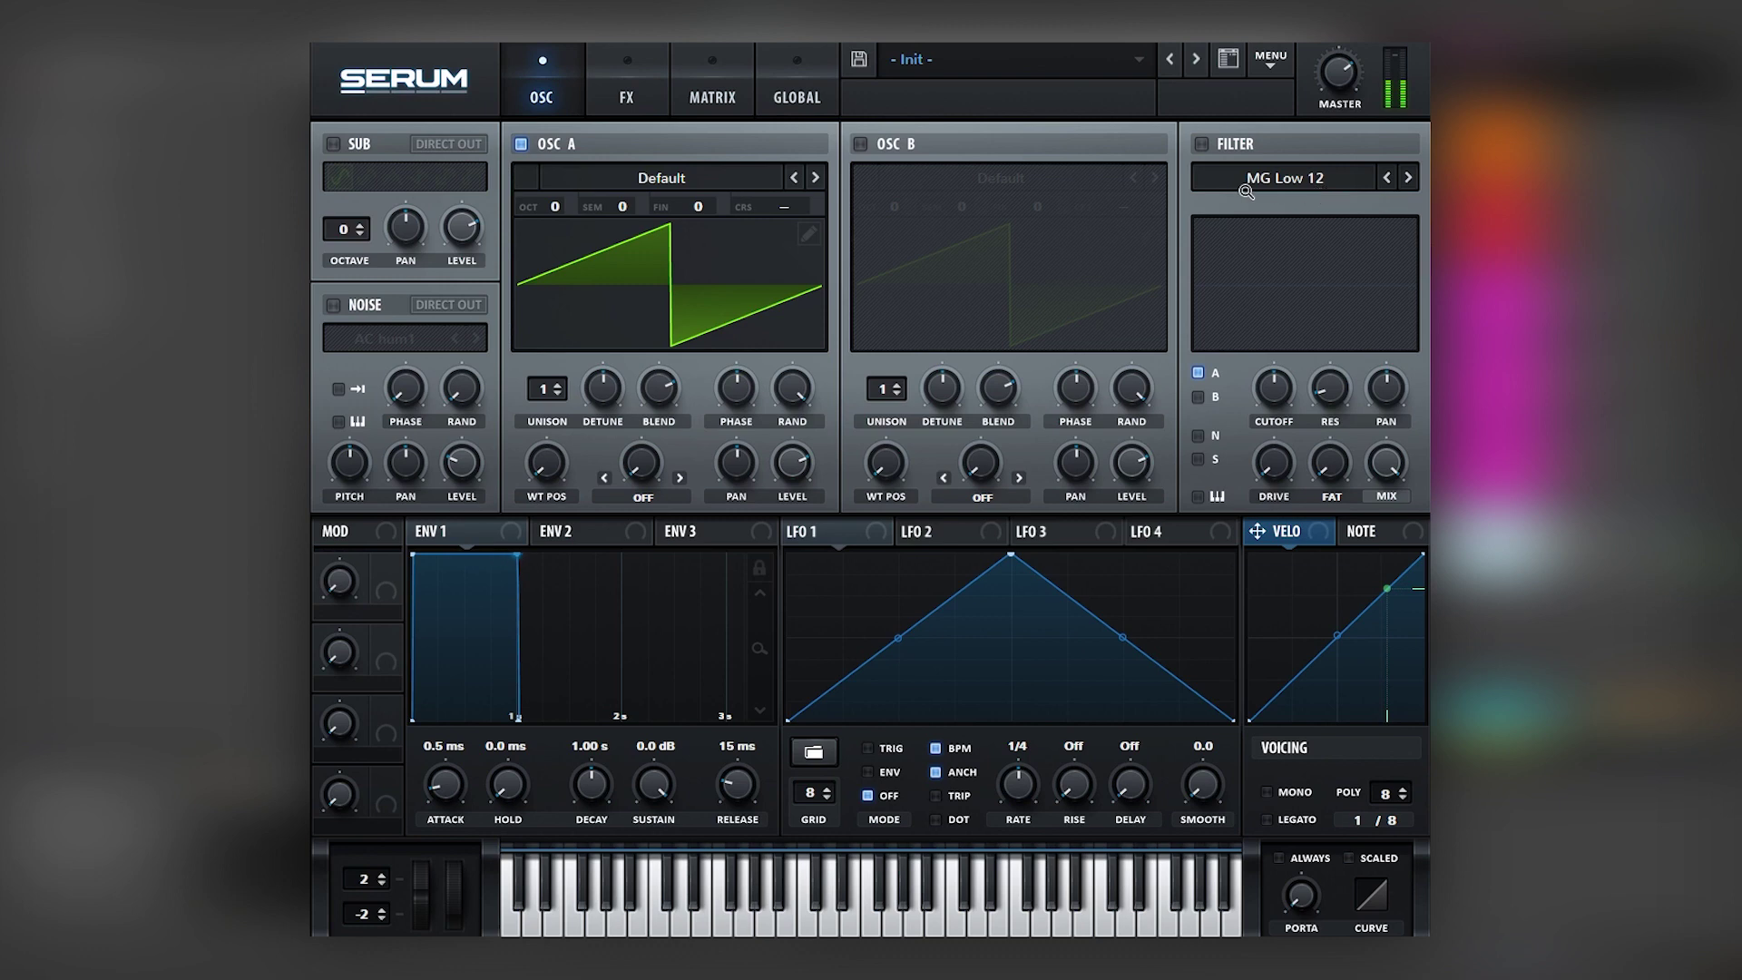
- Load the Basic Shapes sine into OSC A
left_click(654, 177)
mouse_move(654, 246)
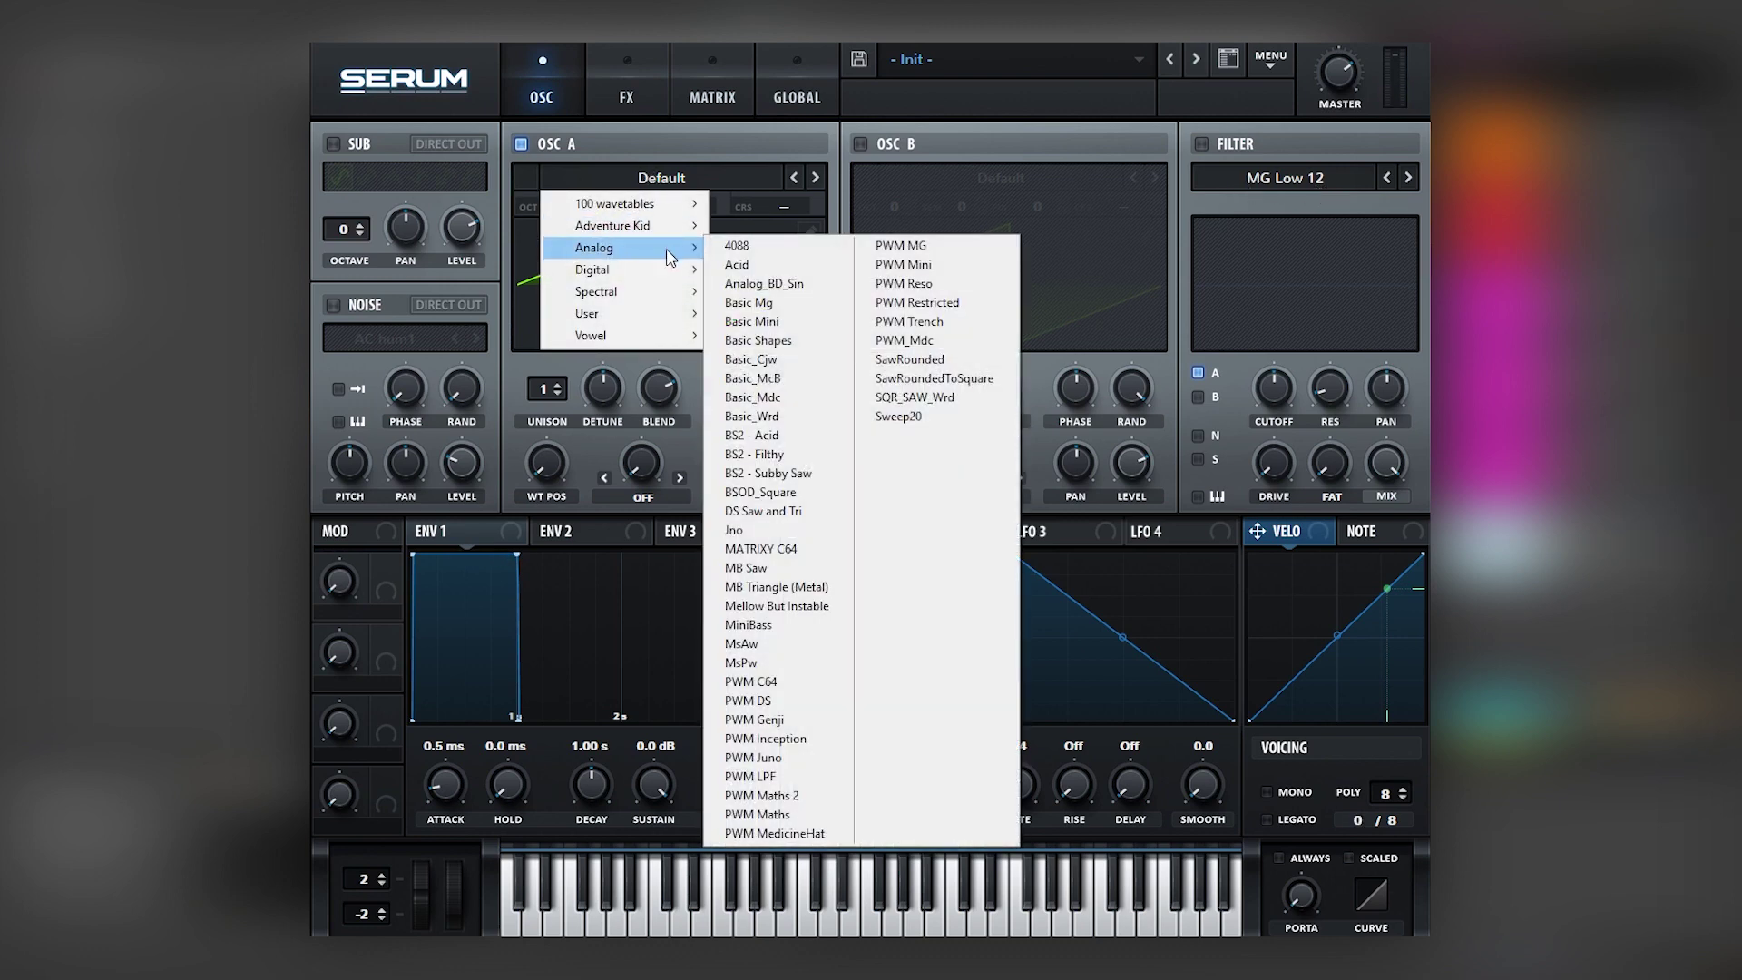
left_click(781, 339)
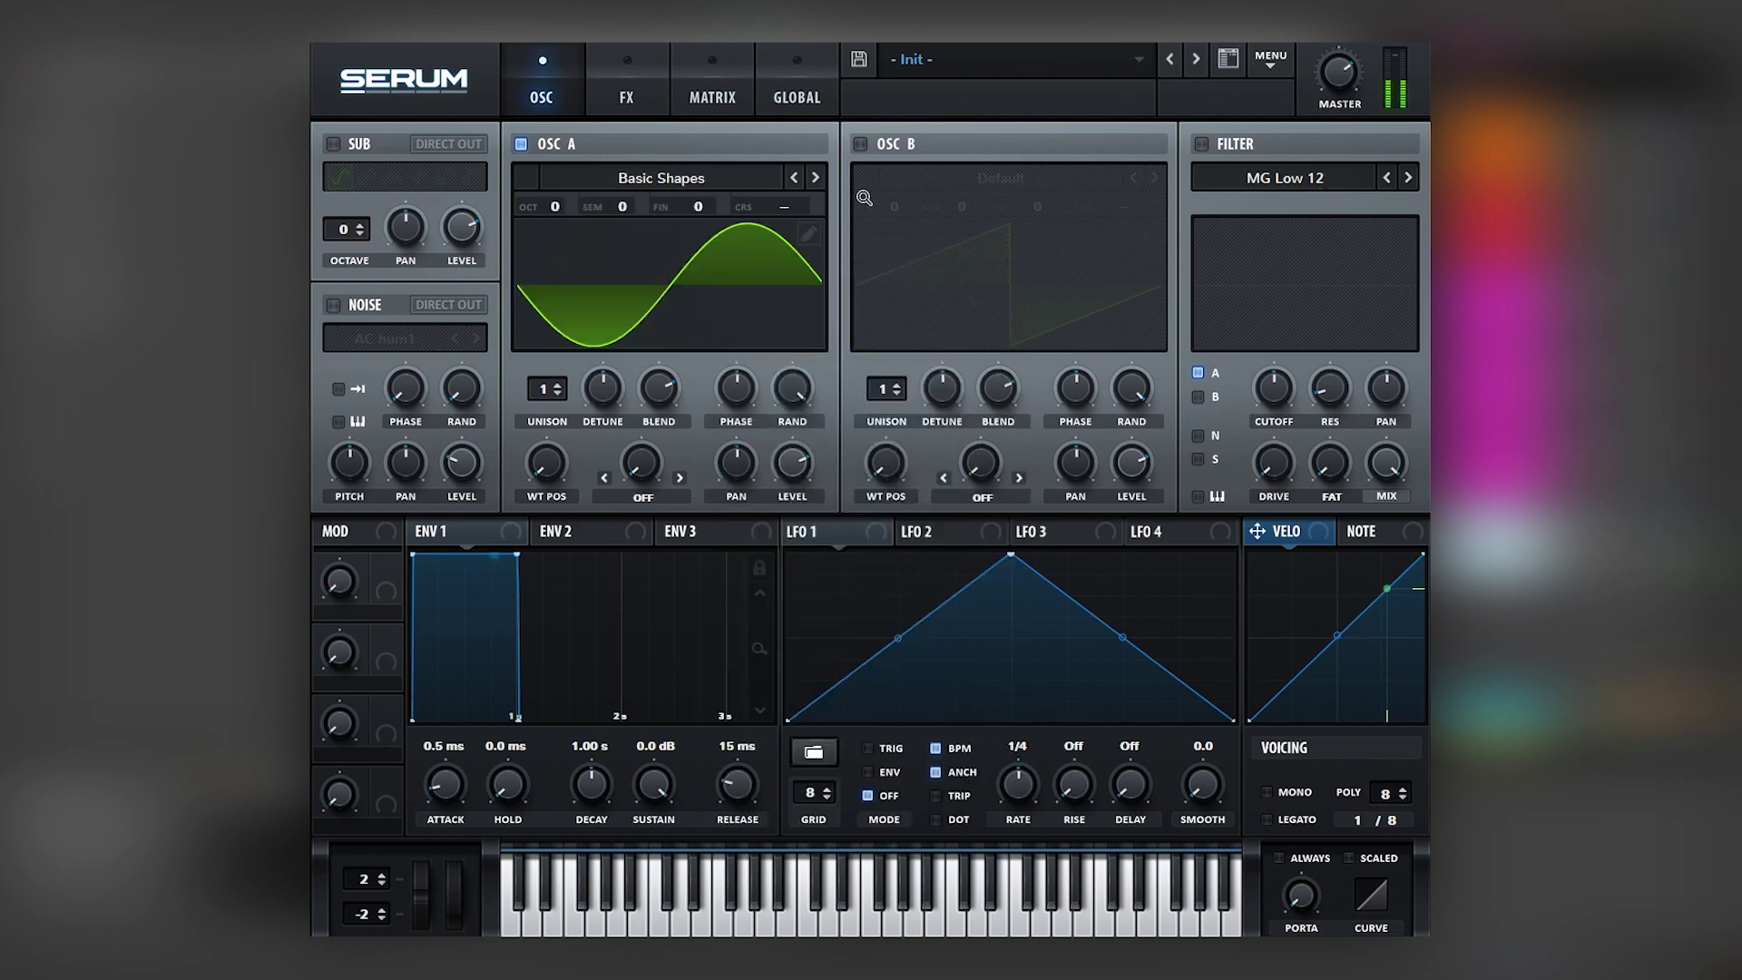
- Enable OSC B with the Basic Shapes sine, and switch on the sub and noise oscillators
left_click(860, 144)
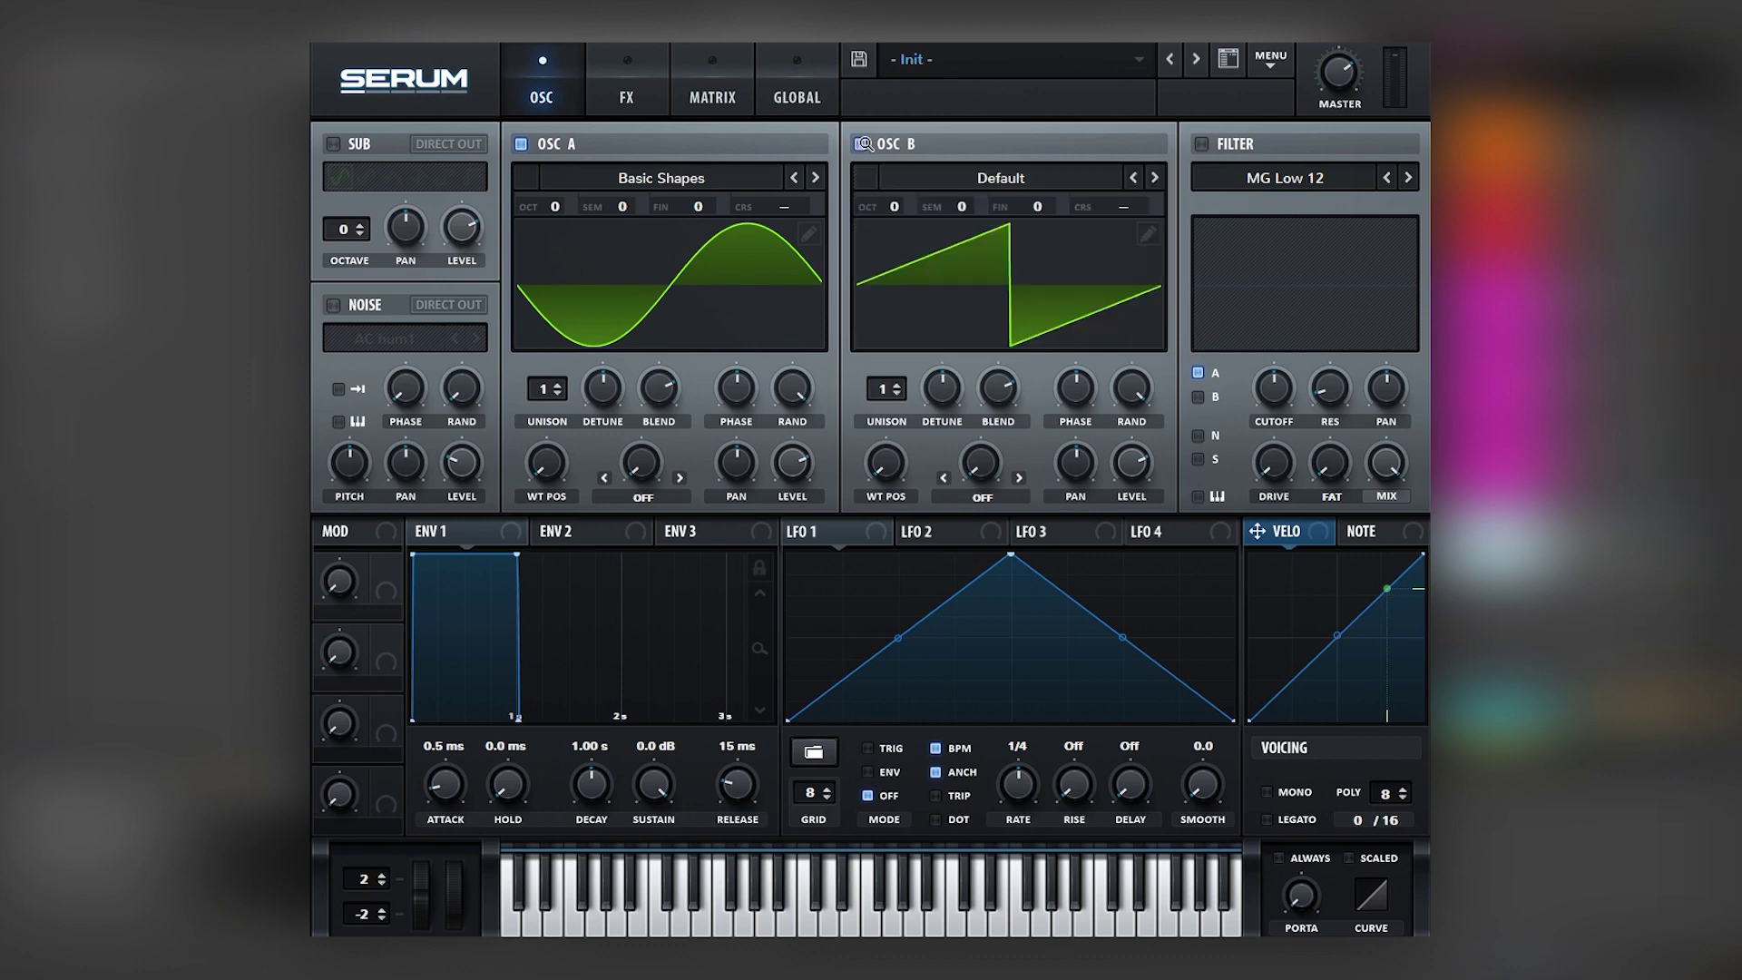
left_click(894, 179)
mouse_move(935, 247)
left_click(1109, 340)
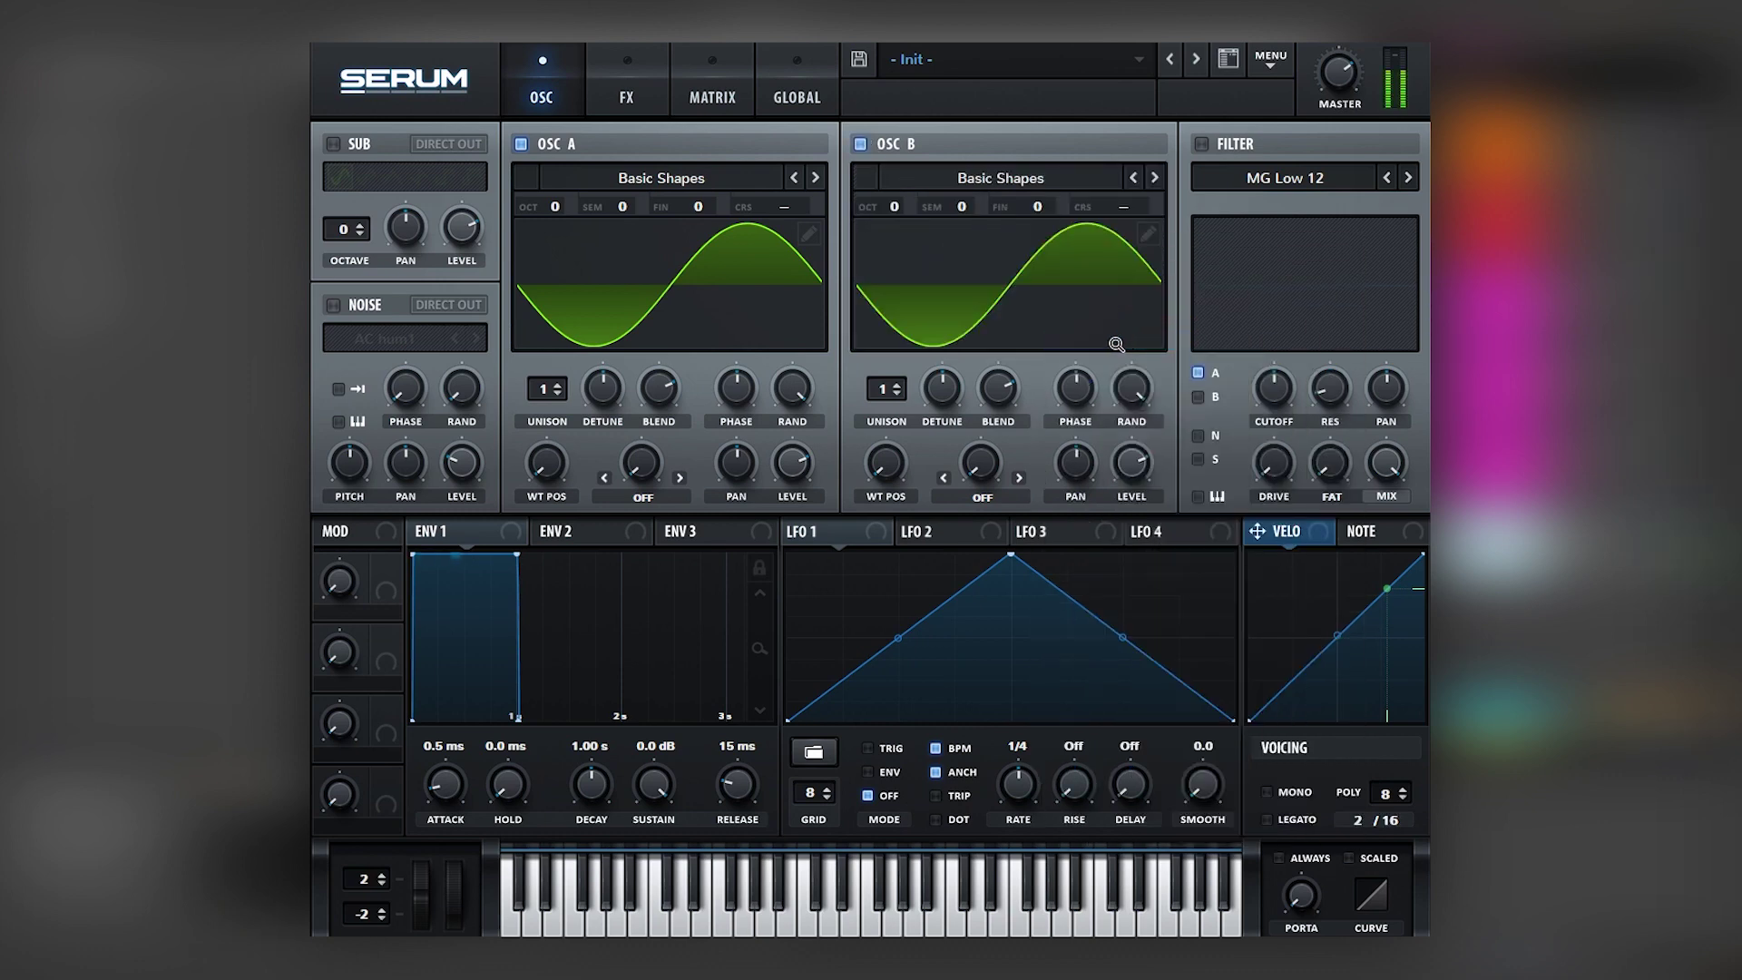
left_click(359, 145)
left_click(367, 306)
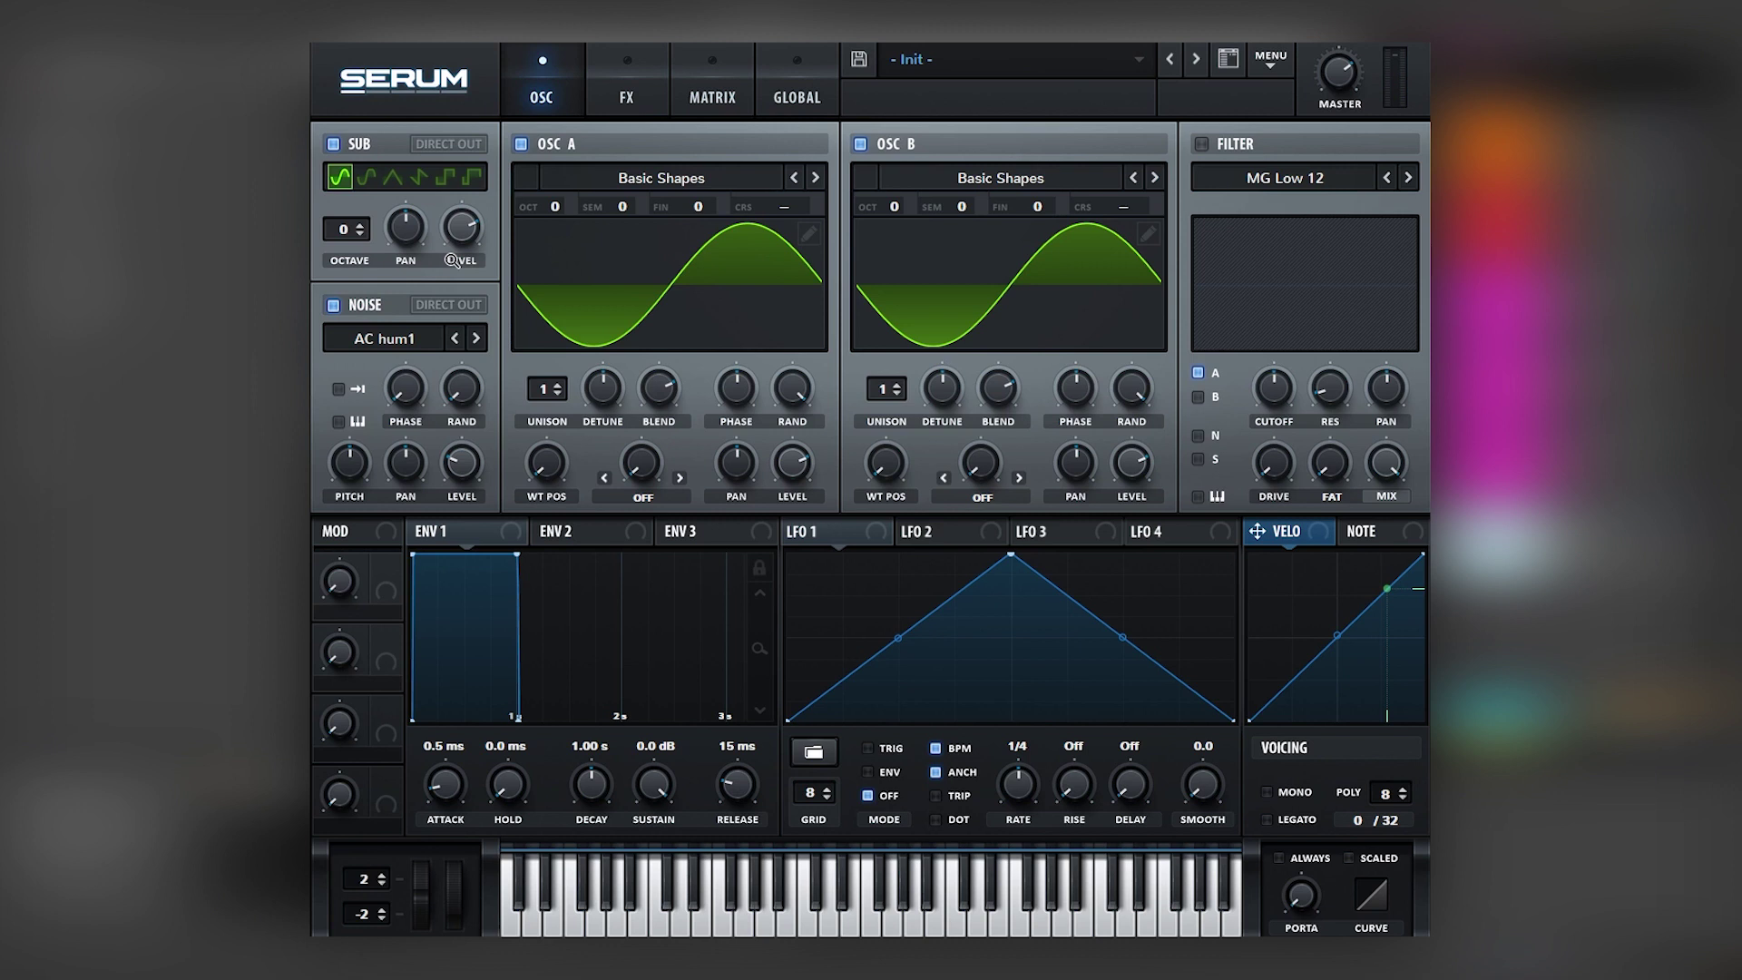
- Set OSC A's warp mode to FM from B at 71%
left_click(643, 497)
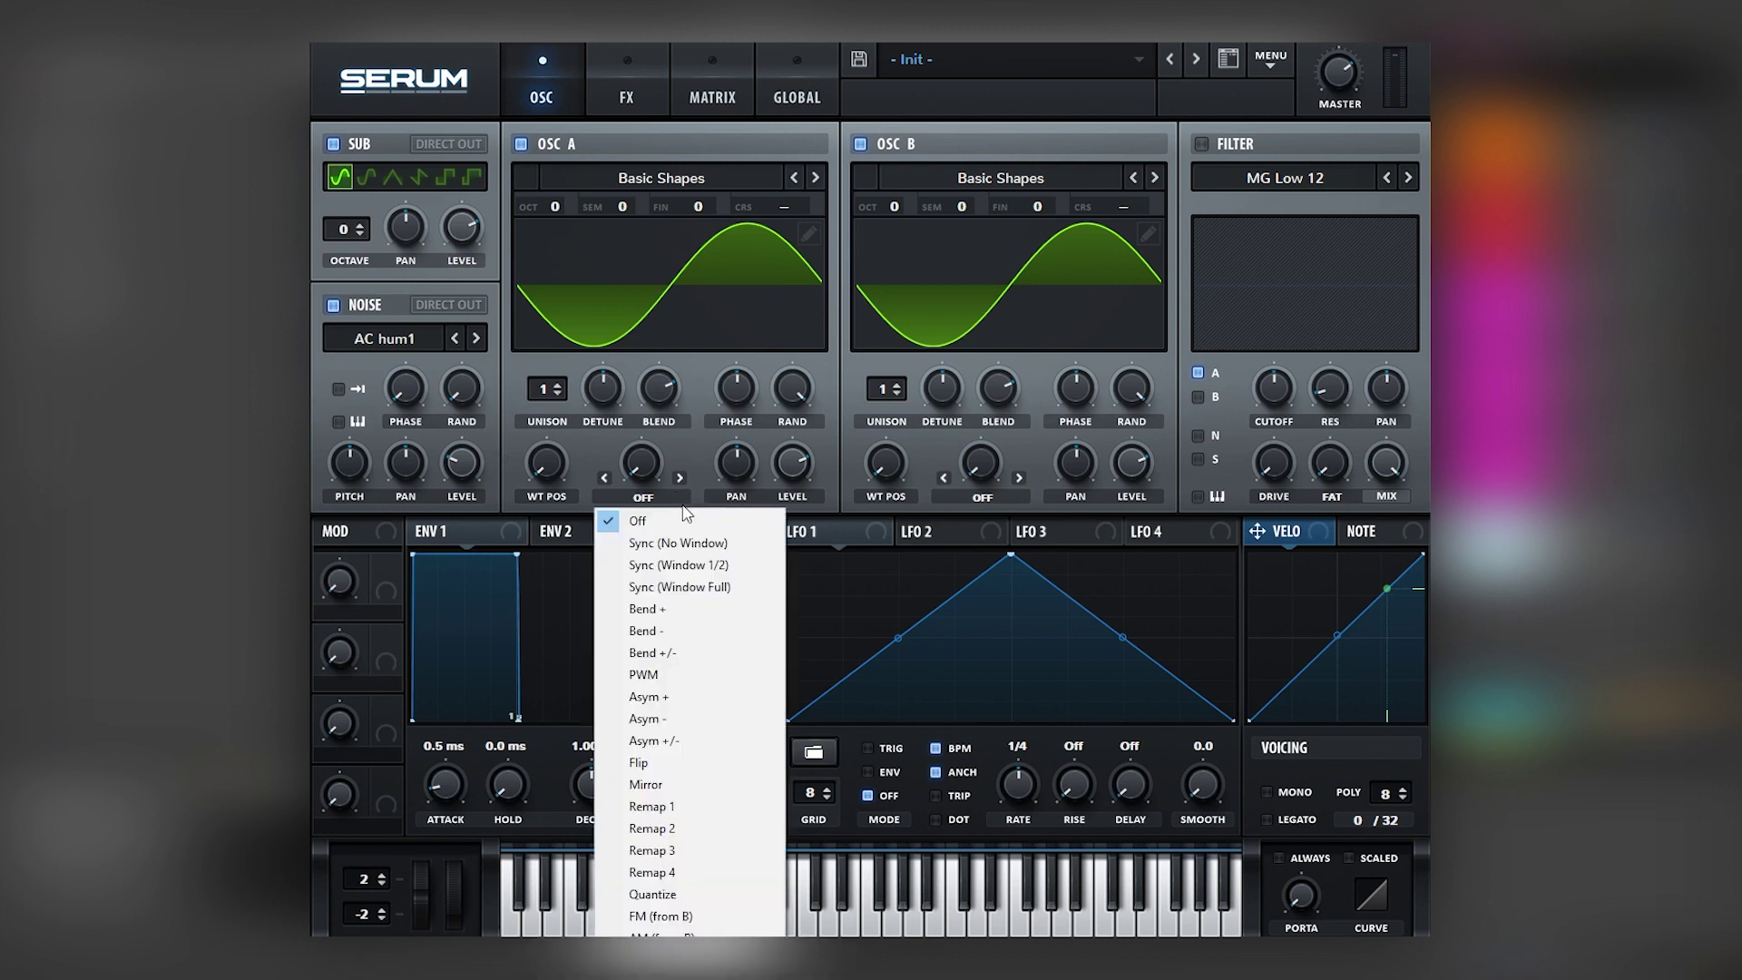
left_click(653, 924)
left_click_drag(654, 490, 686, 370)
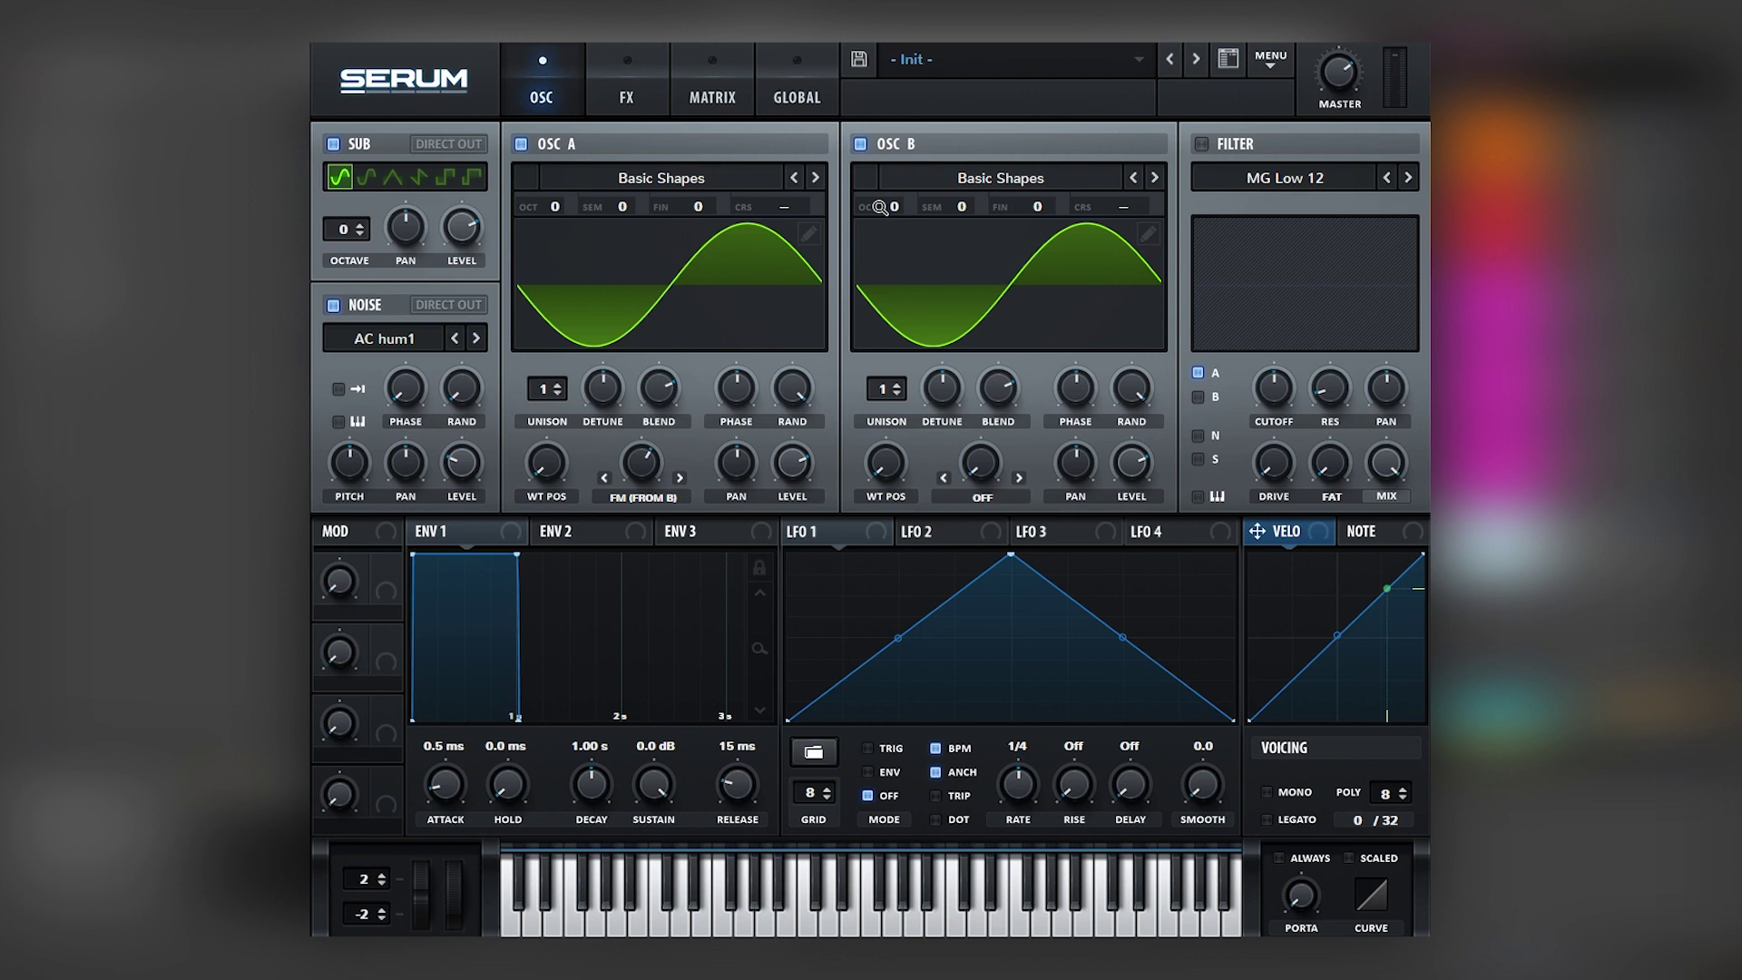
- Tune OSC B up 3 octaves and 7 semitones, and lower OSC A's level to 54%
left_click_drag(879, 207, 894, 116)
left_click_drag(967, 206, 988, 129)
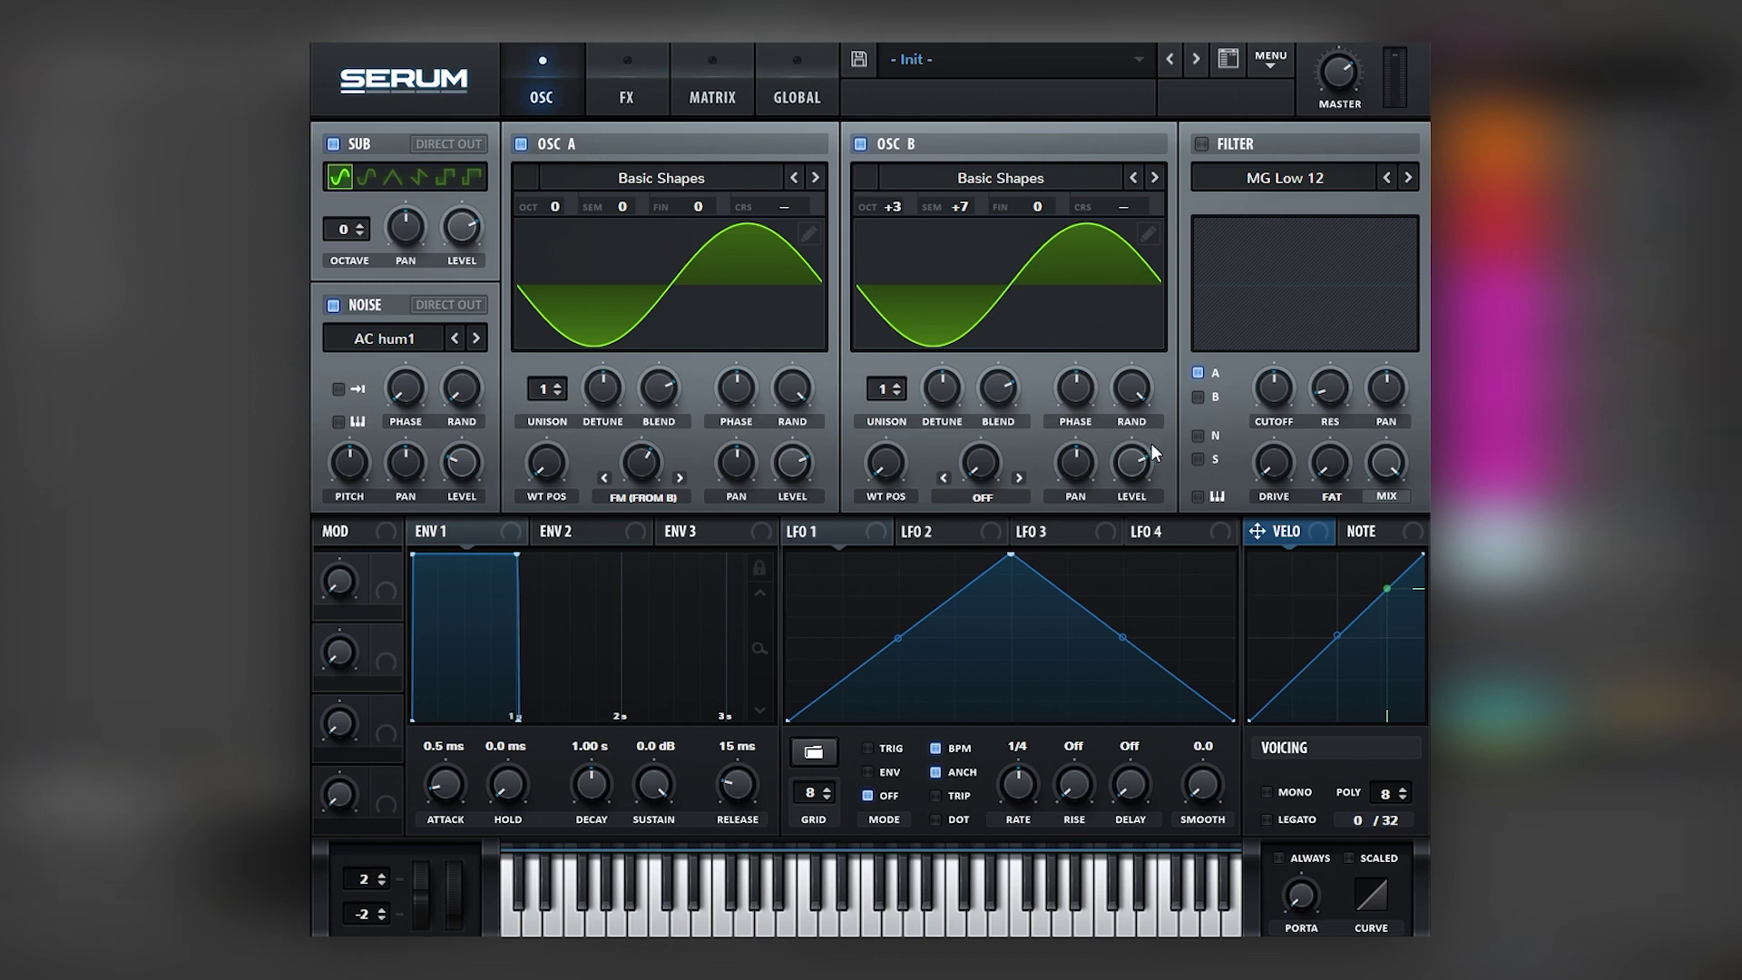
left_click_drag(1138, 459, 1149, 341)
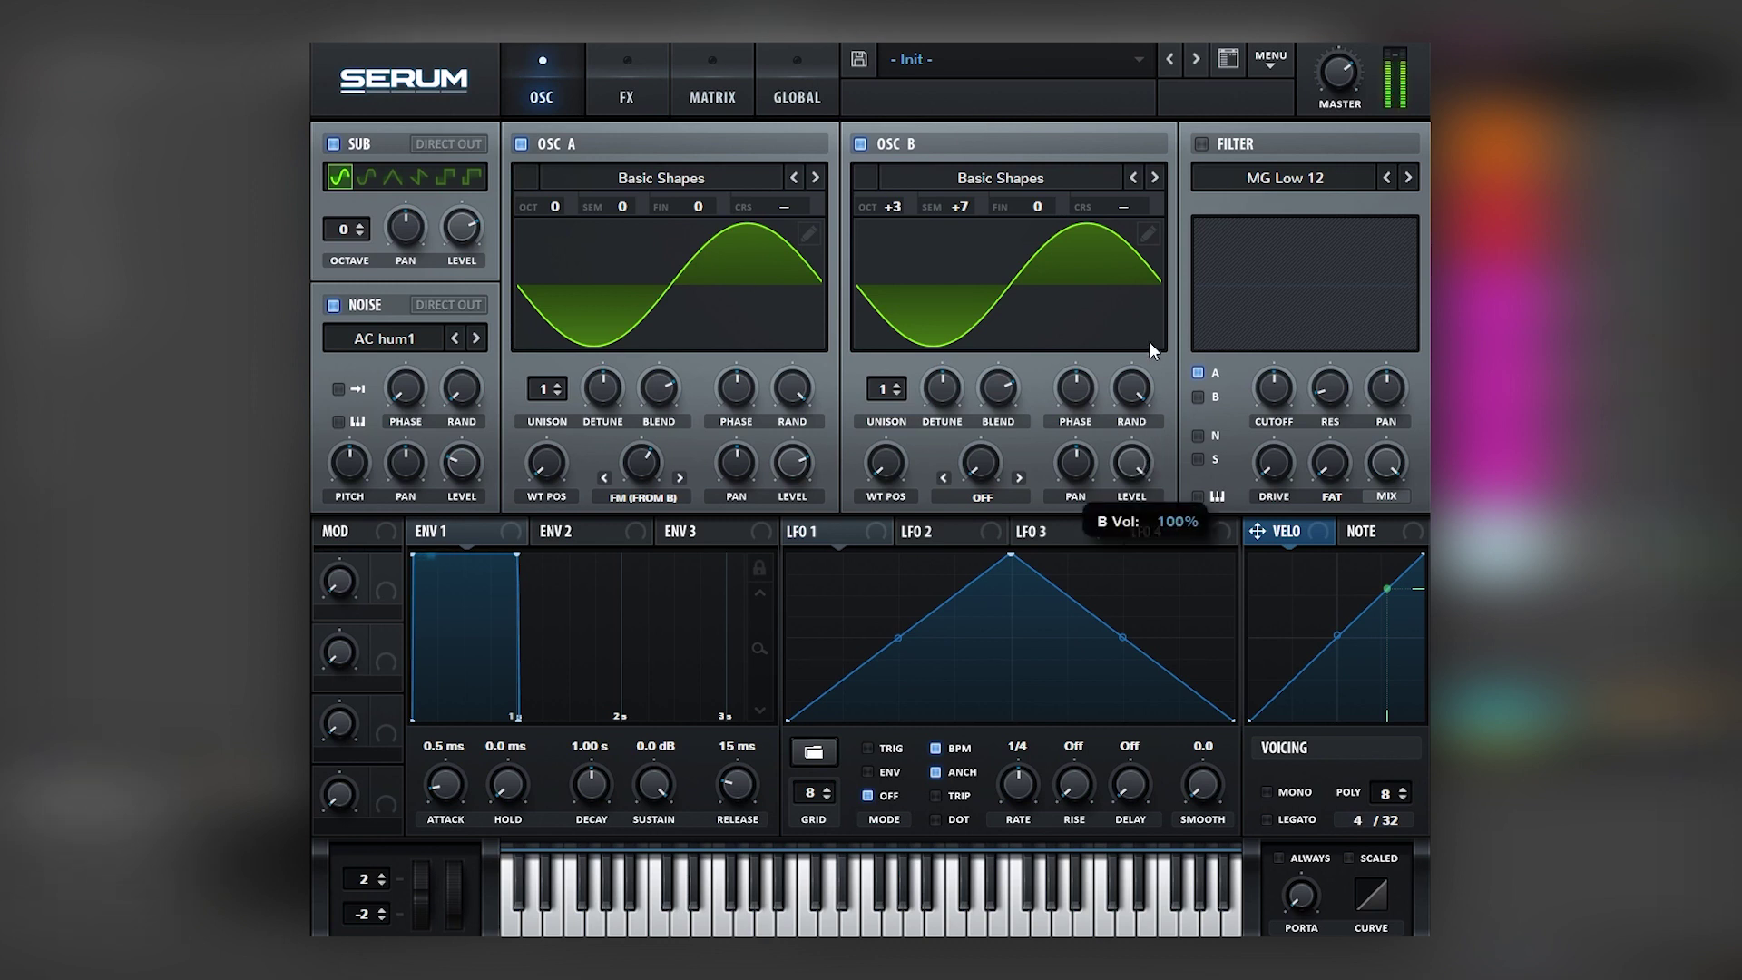
left_click_drag(792, 463, 782, 502)
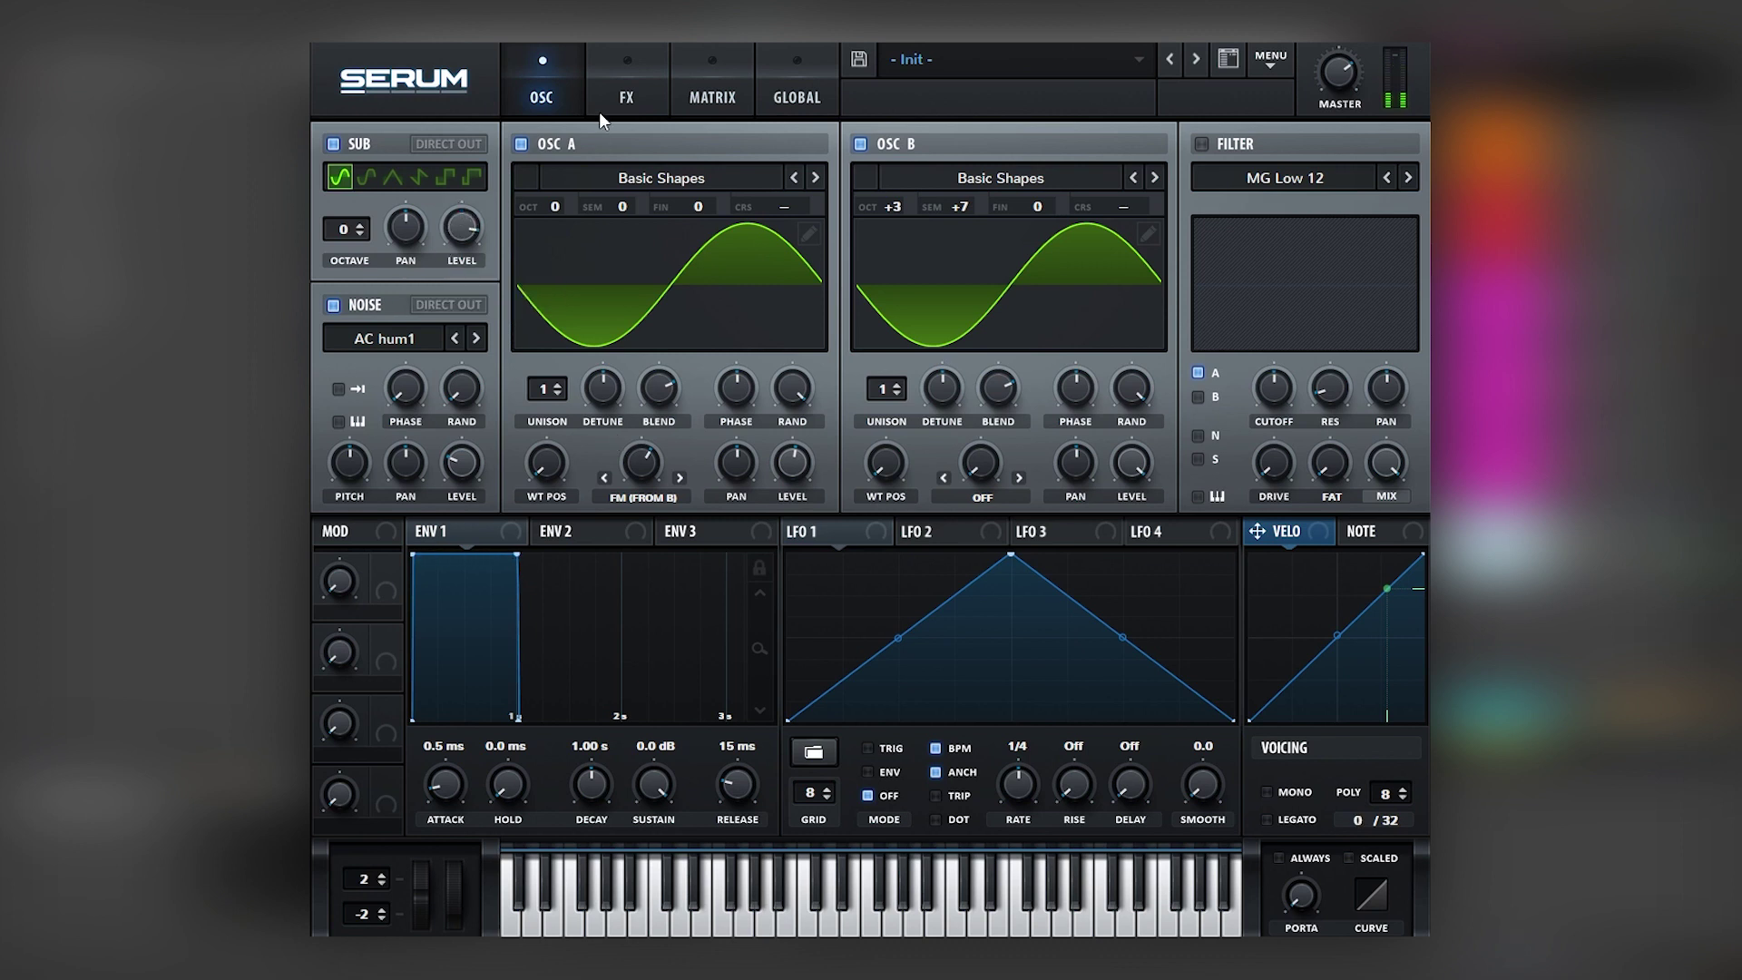
- Enable Tube distortion at 94% drive and multiband compression with 10.9 dB gain
left_click(649, 96)
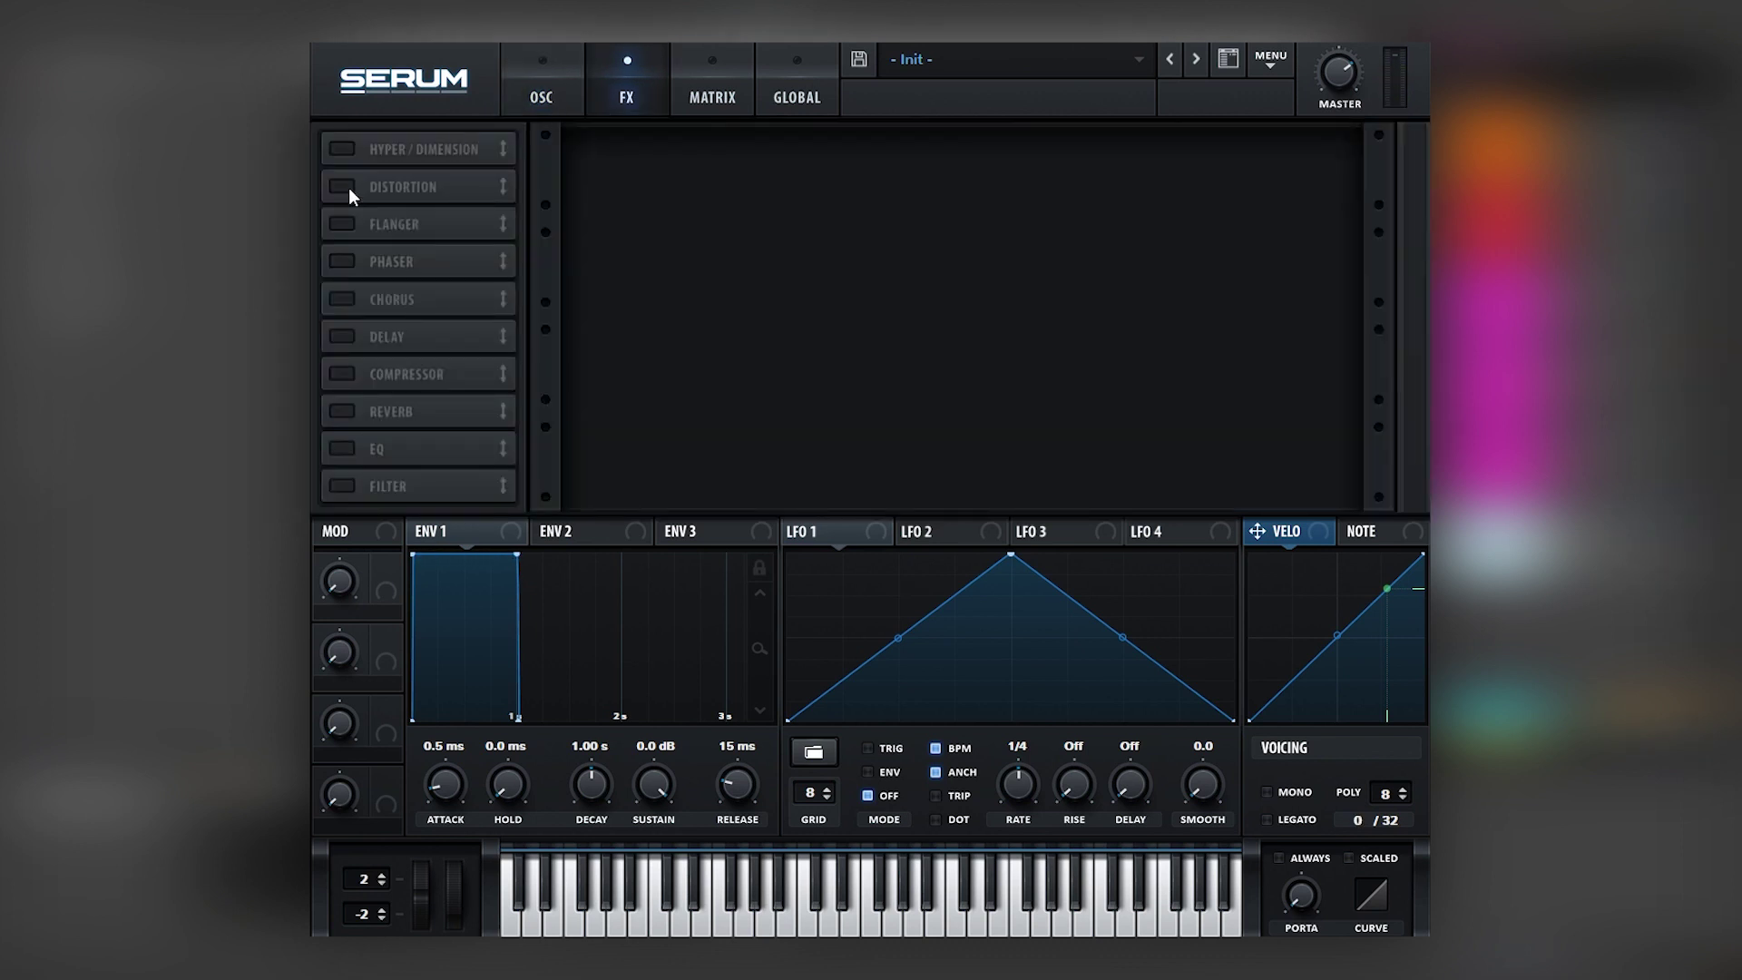
left_click(345, 187)
left_click_drag(1134, 161, 1171, 69)
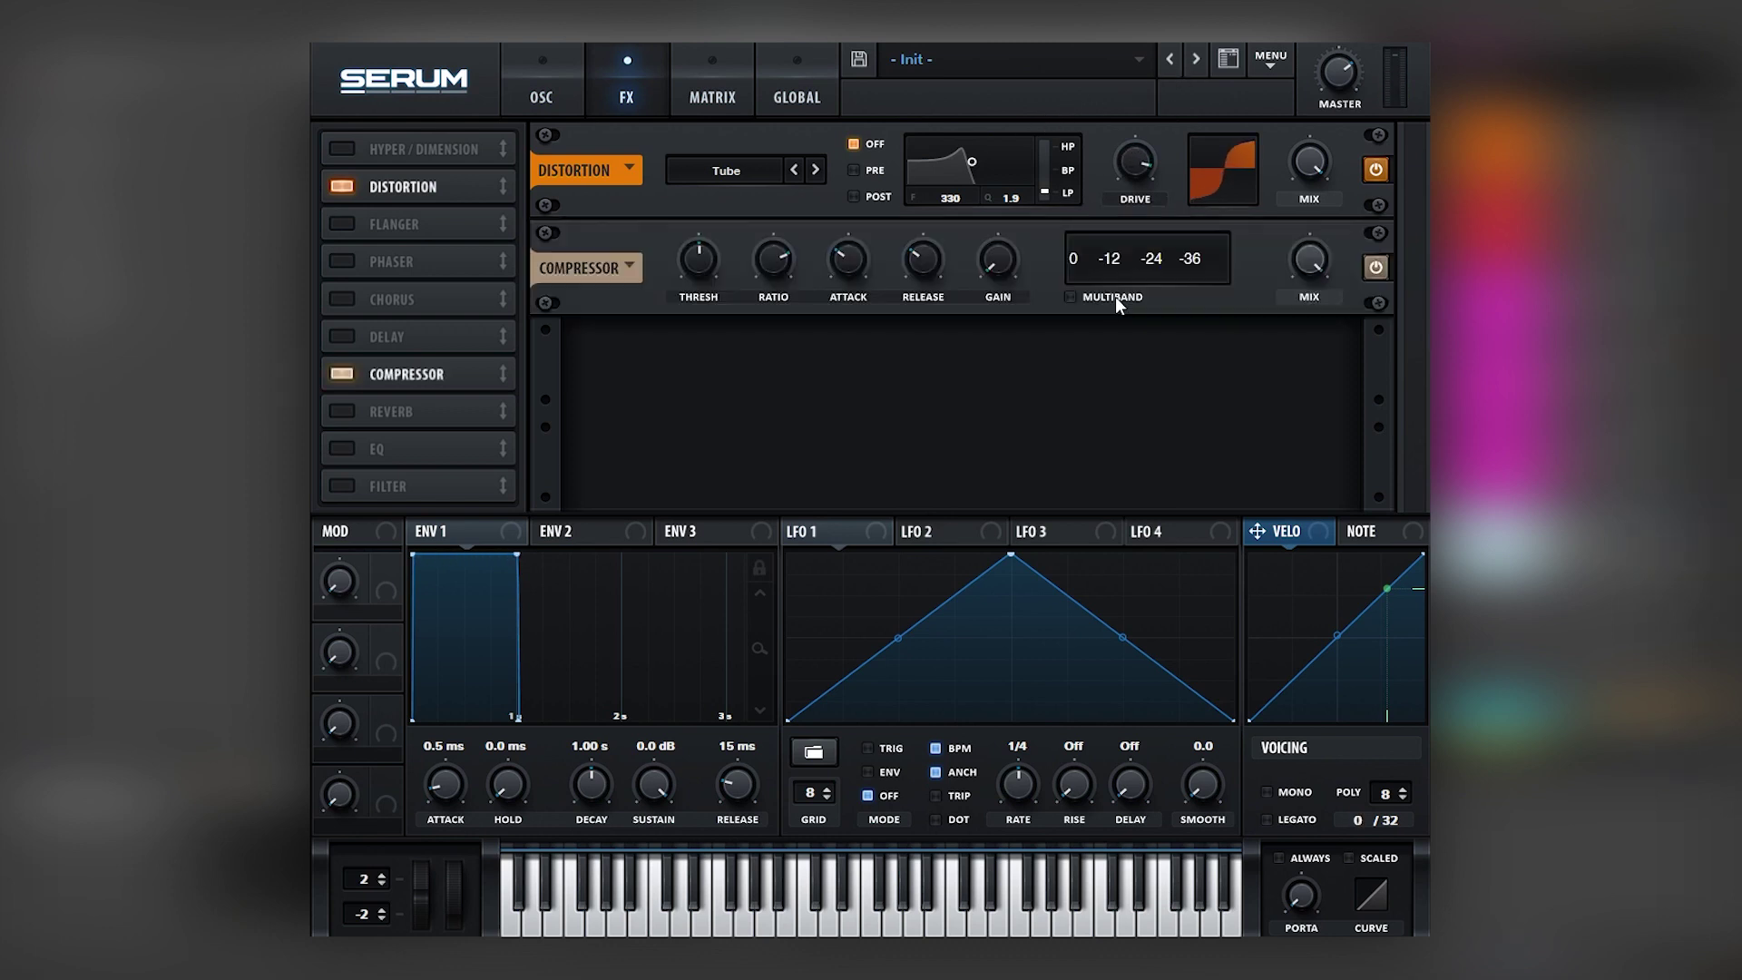
left_click(1117, 299)
left_click_drag(984, 260, 947, 200)
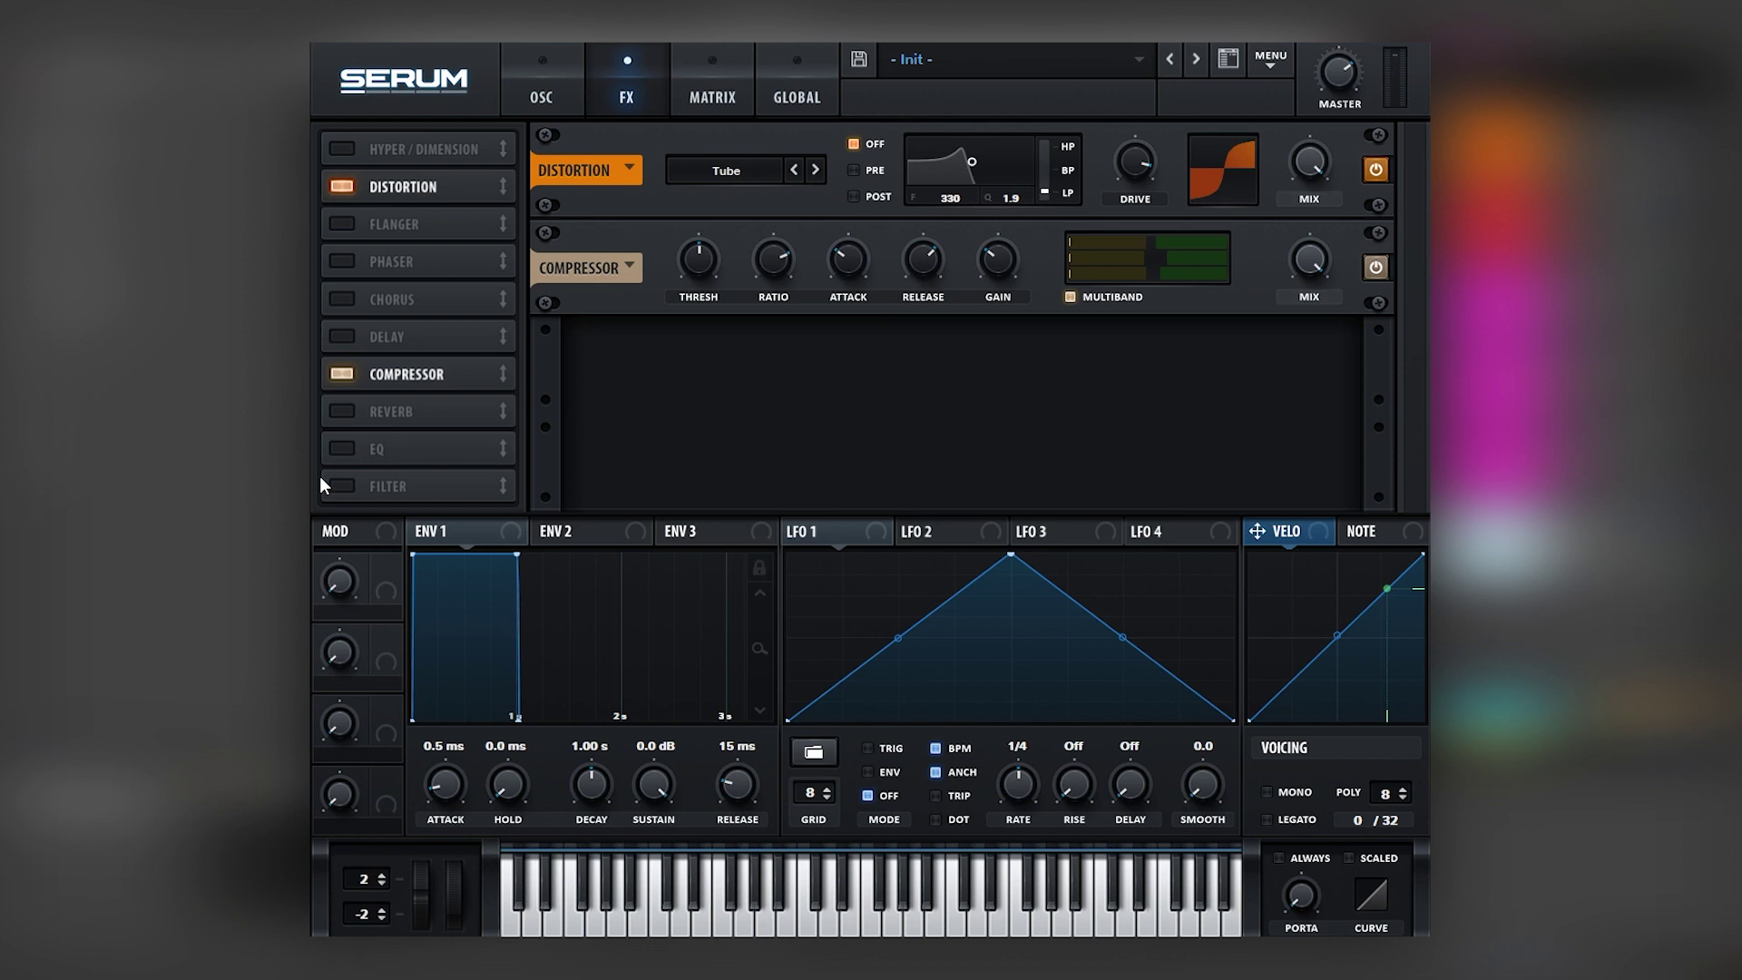
- Enable the EQ ahead of Reverb, make its high band low-pass, and sweep its frequency with LFO 1
left_click(342, 449)
left_click_drag(407, 447, 427, 410)
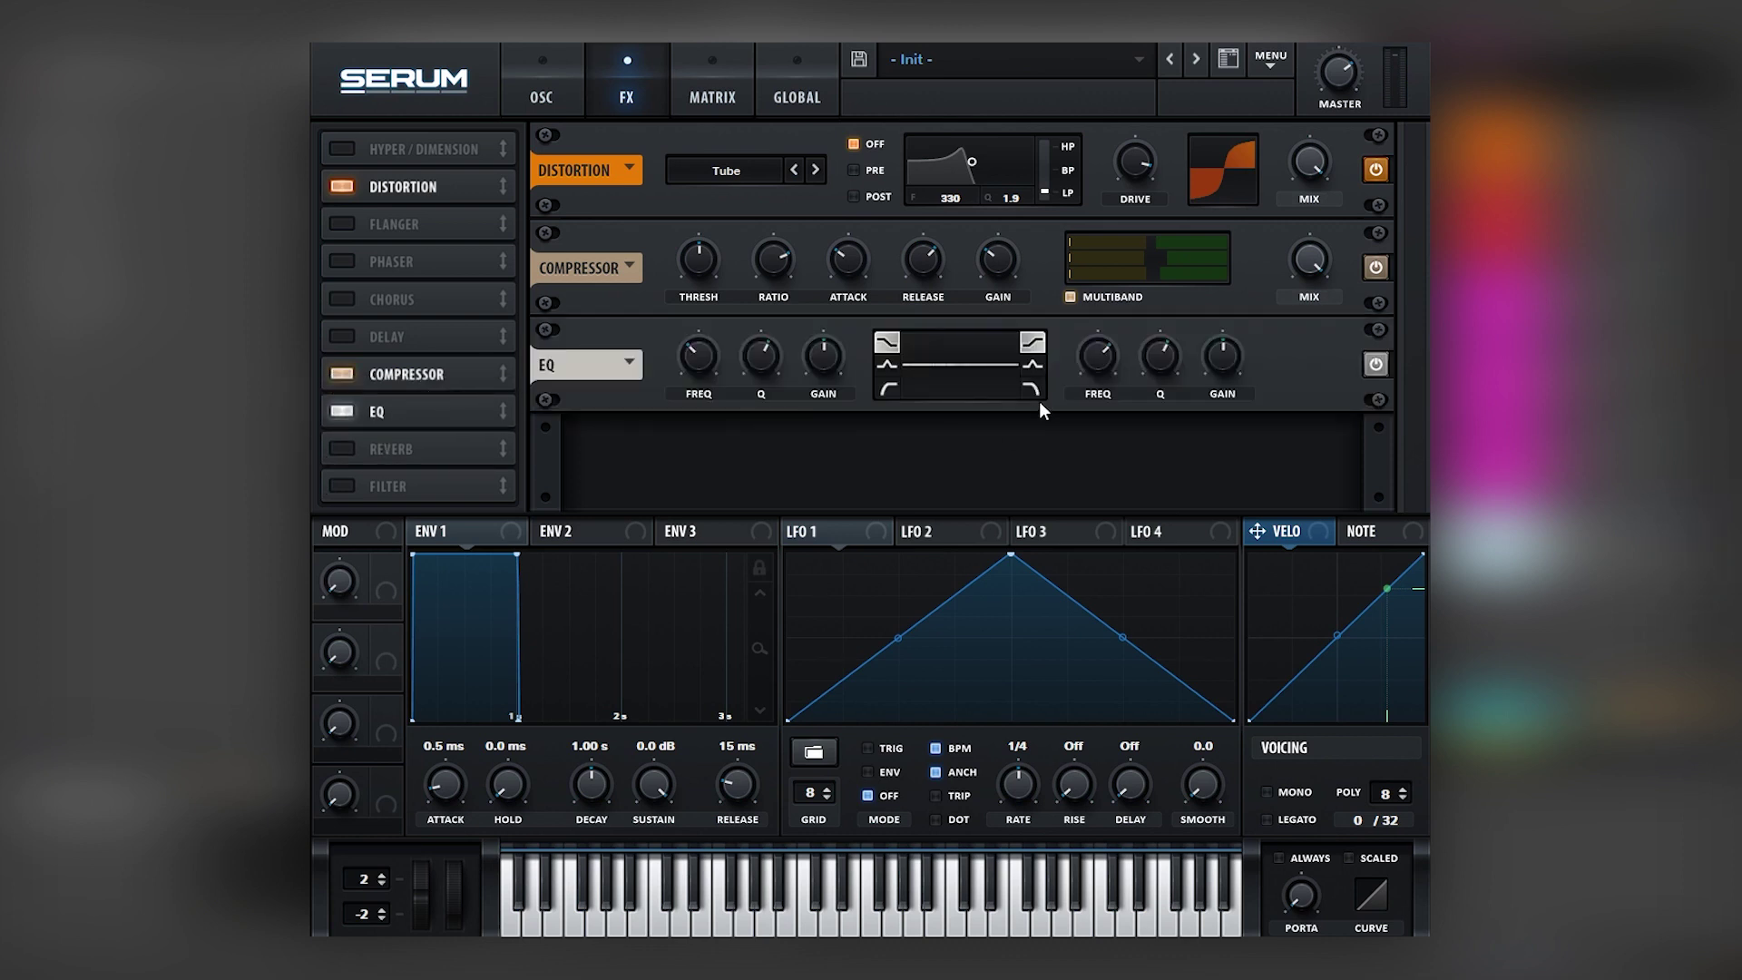
left_click(1035, 389)
left_click_drag(860, 533, 1090, 309)
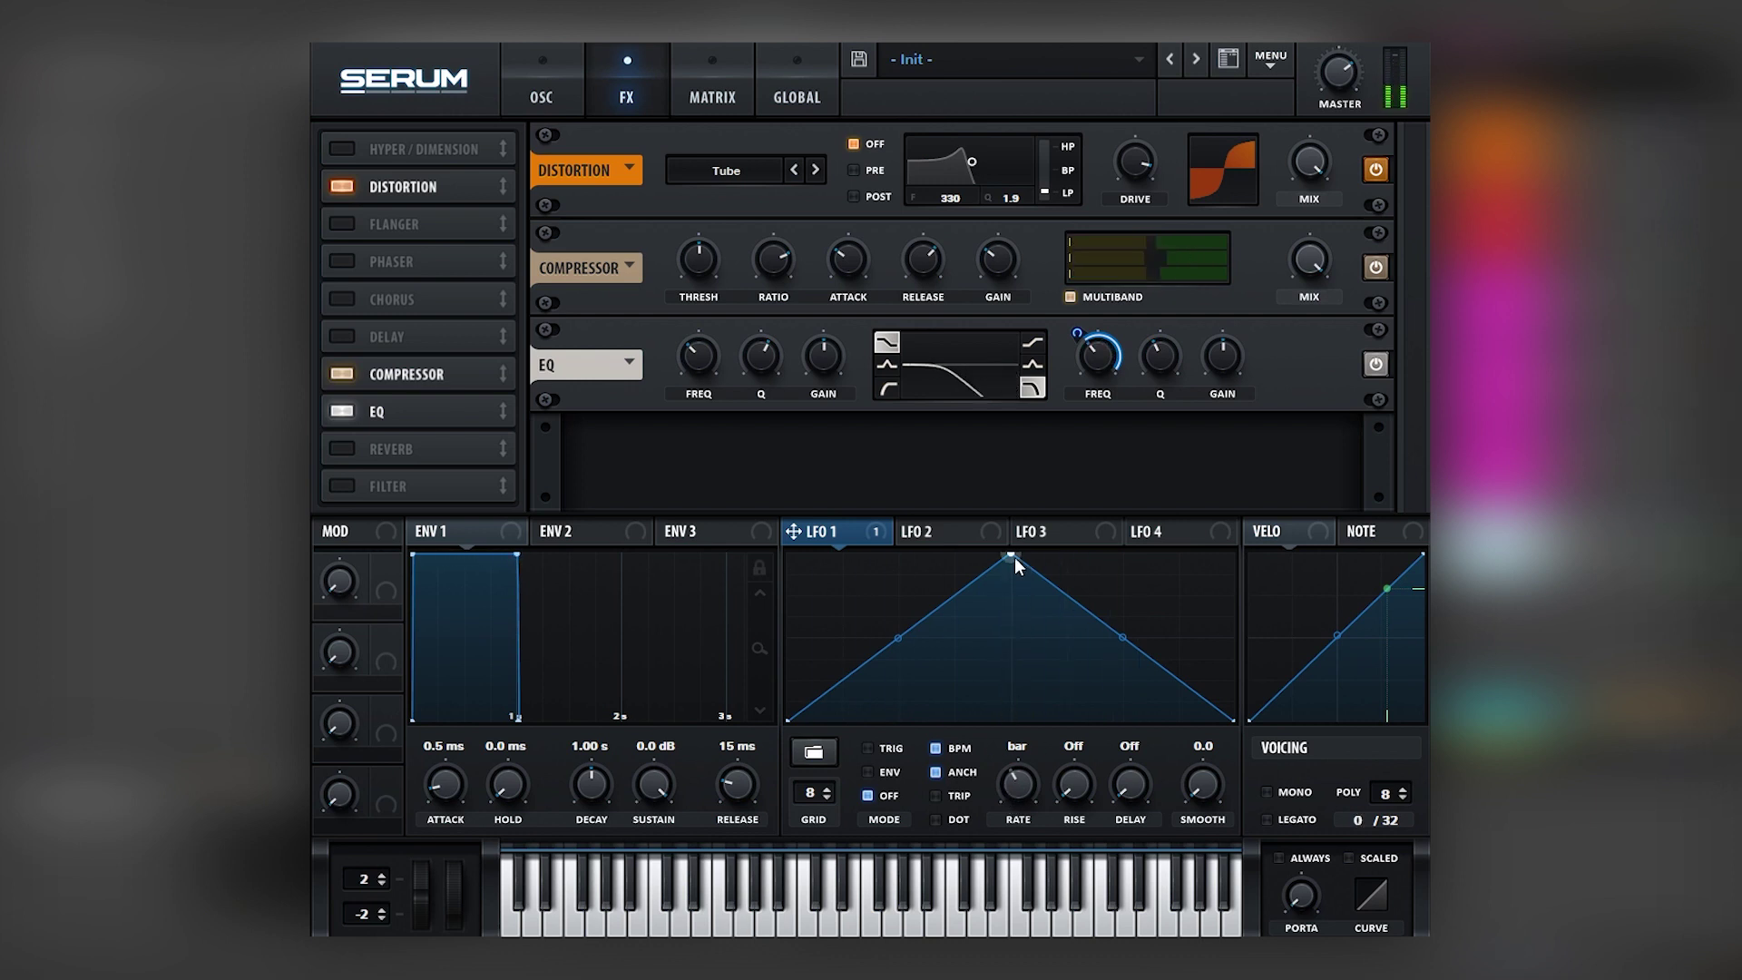
- Reshape LFO 1 into a concave falling curve starting from its peak
left_click_drag(1011, 555, 800, 454)
left_click_drag(1015, 638, 1013, 653)
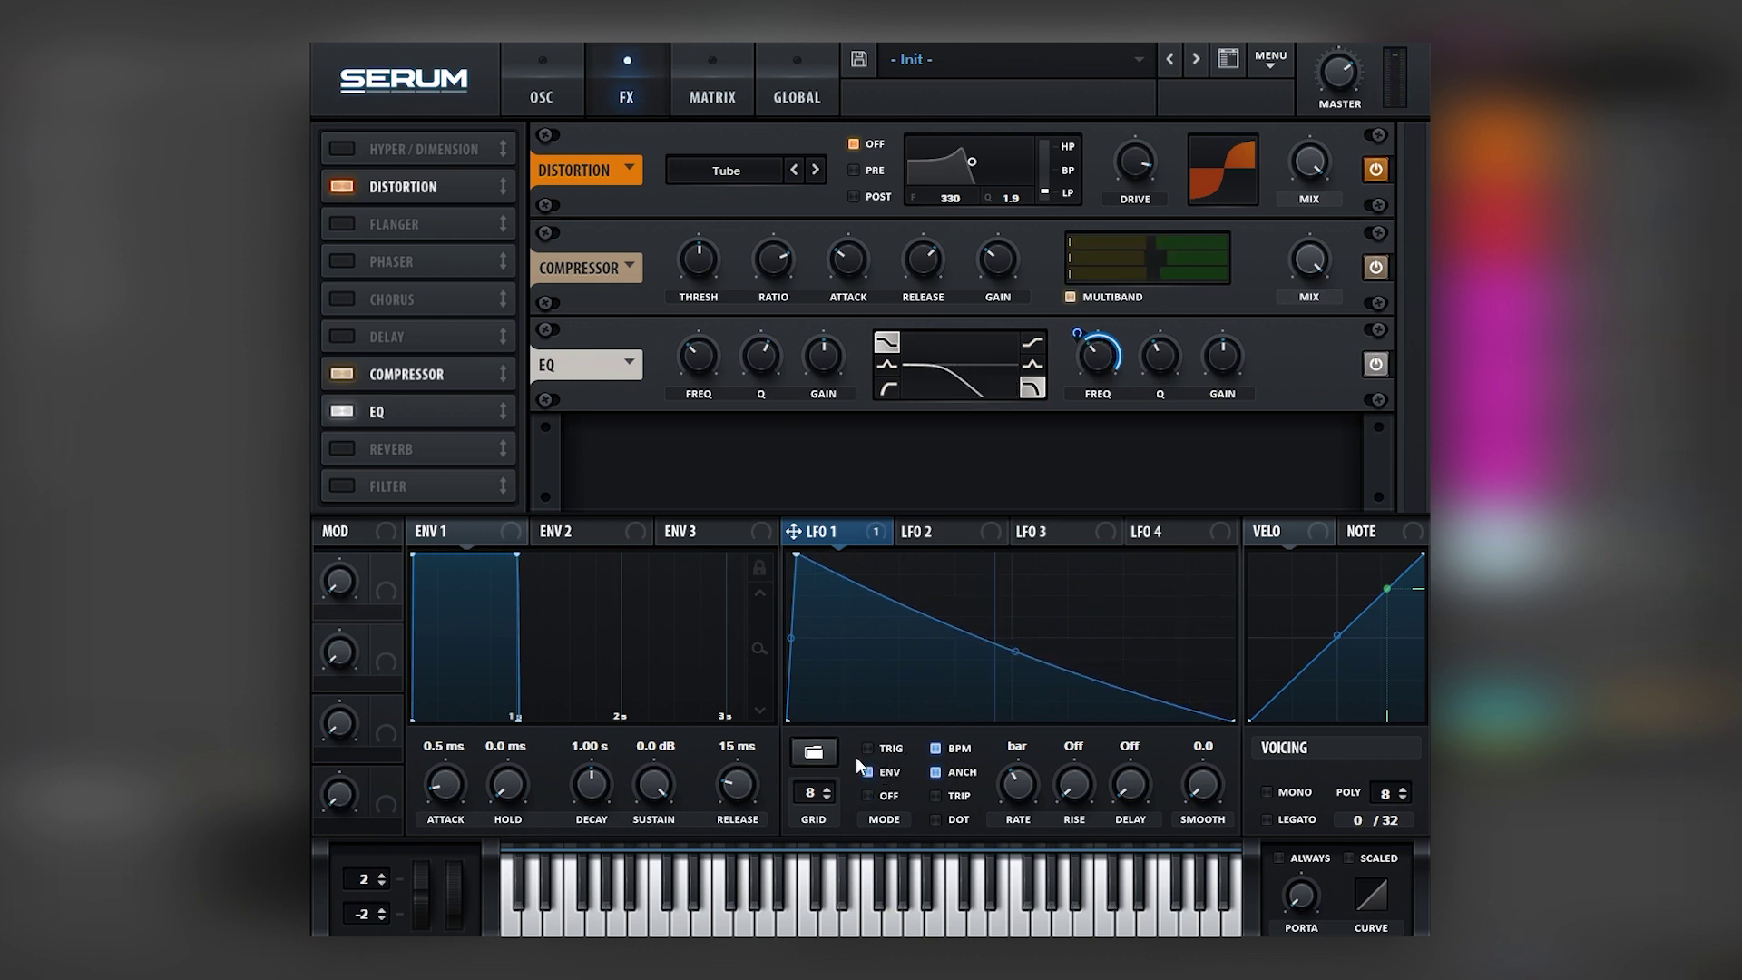
- Add reverb at about 39% mix, drop drive to 90%, and boost the EQ low band near 1707 Hz
left_click(342, 450)
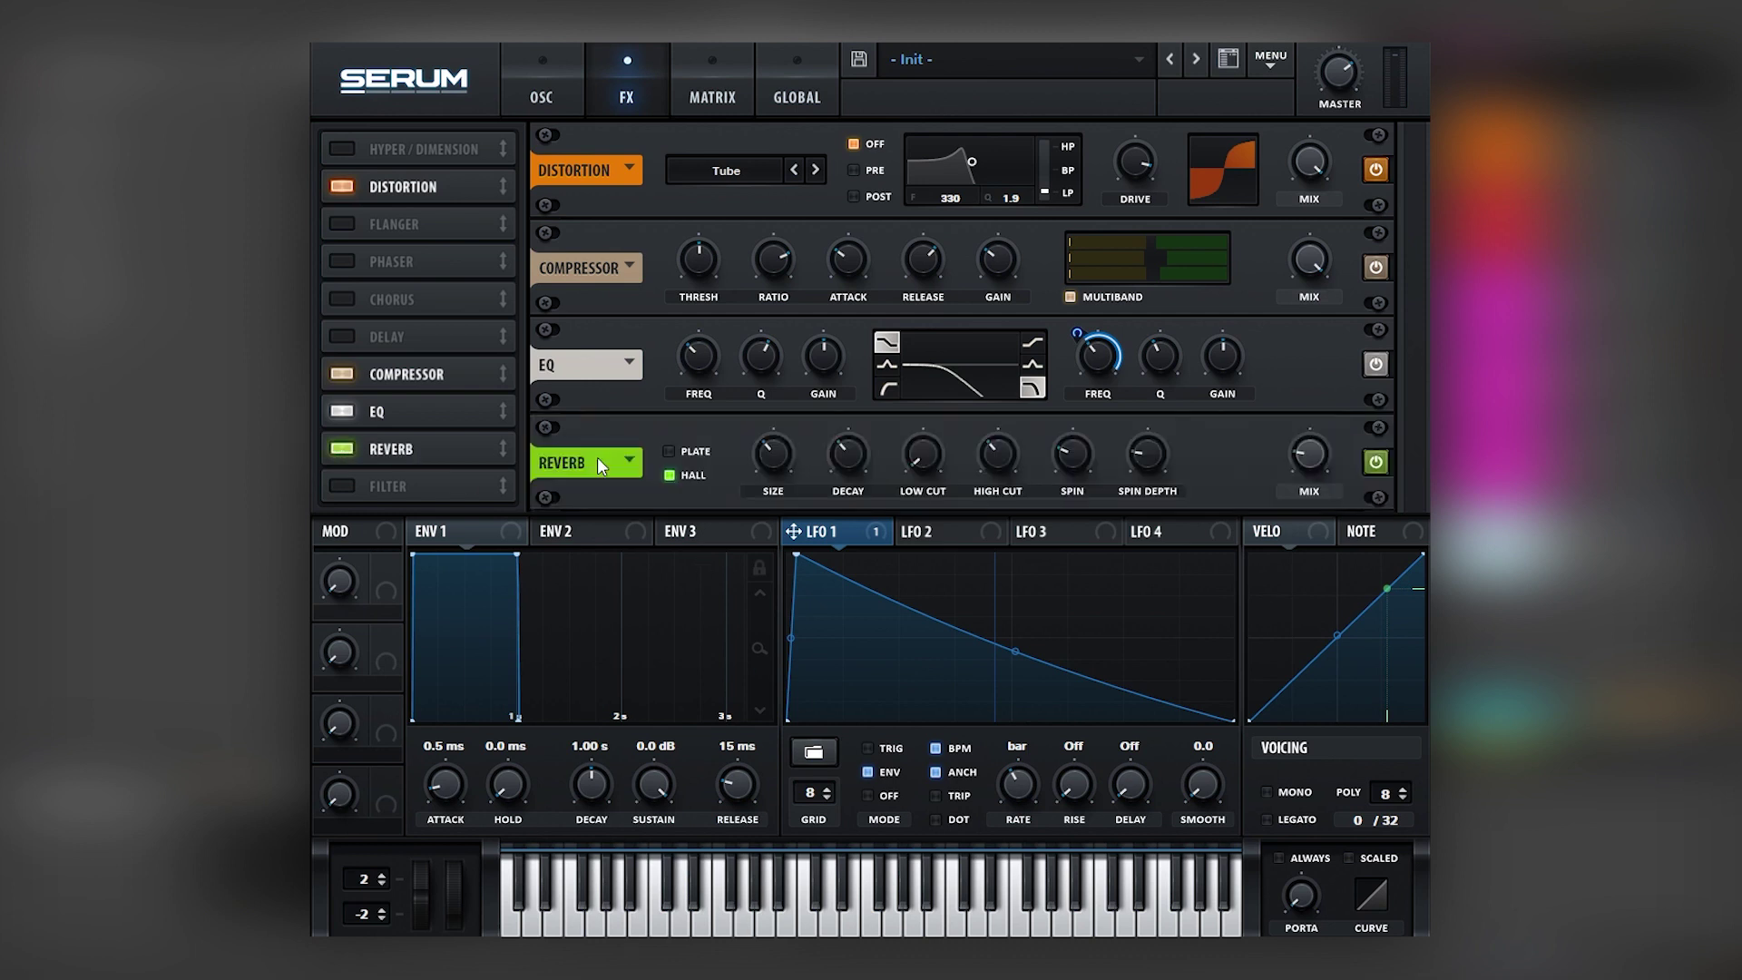
left_click_drag(1312, 449, 1318, 427)
left_click_drag(819, 360, 828, 328)
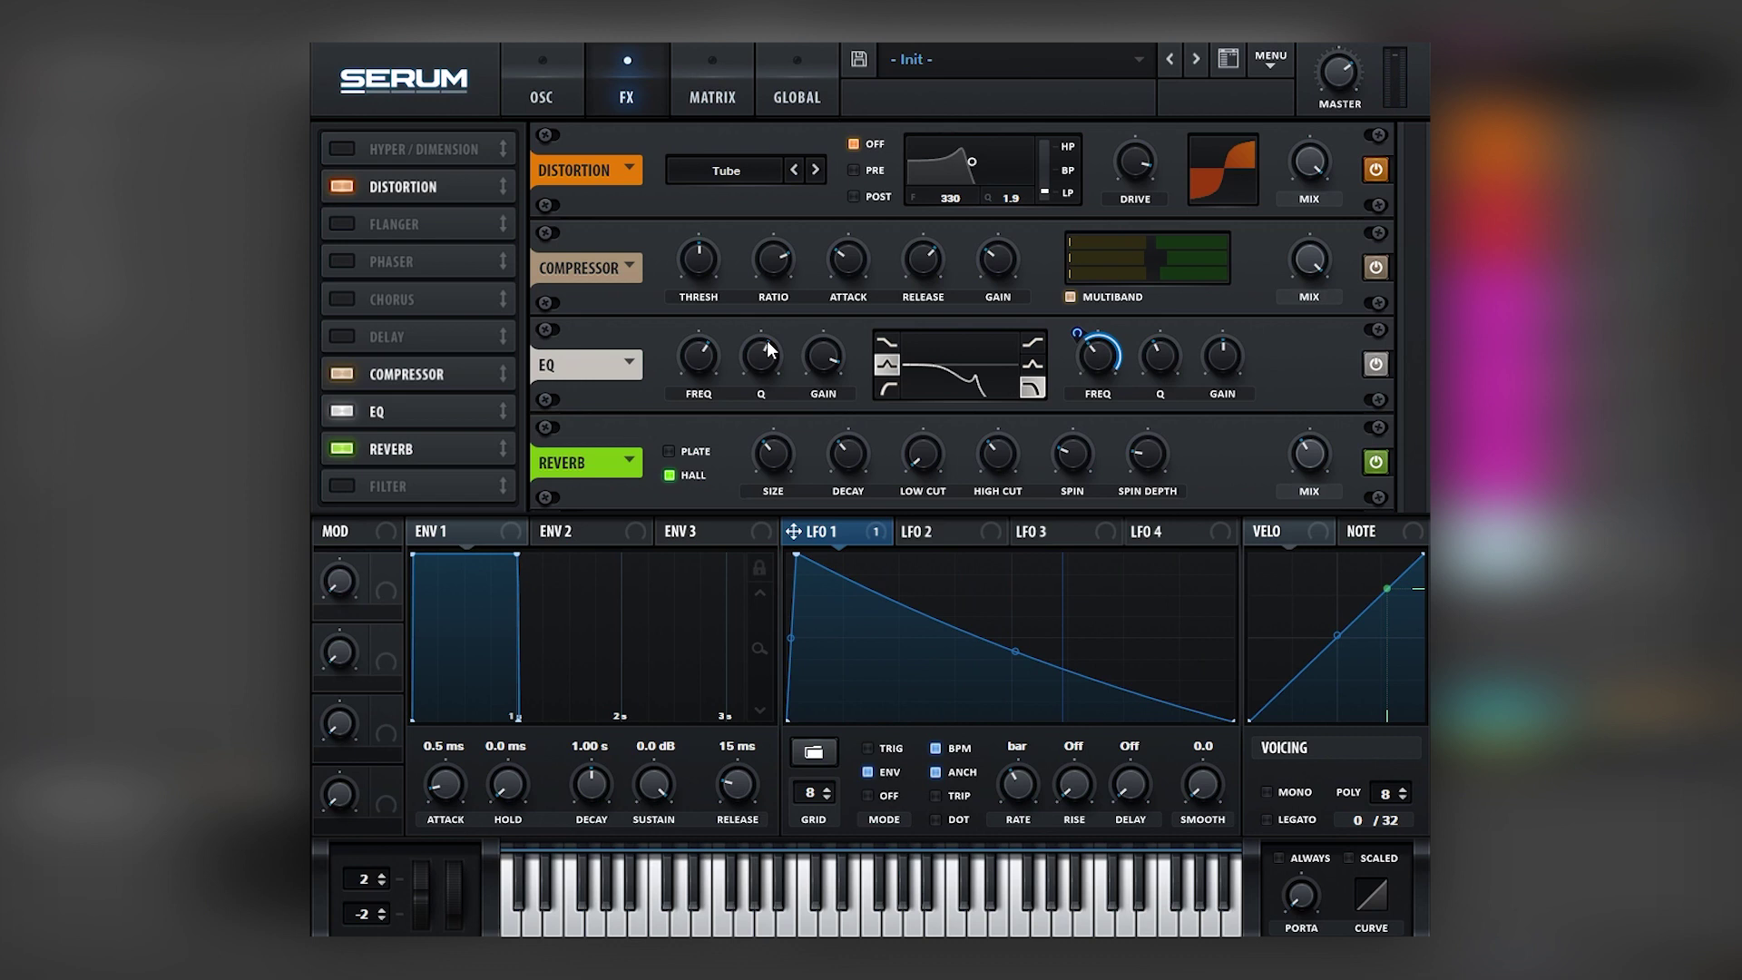
left_click_drag(1130, 163, 1128, 164)
left_click_drag(703, 361, 816, 375)
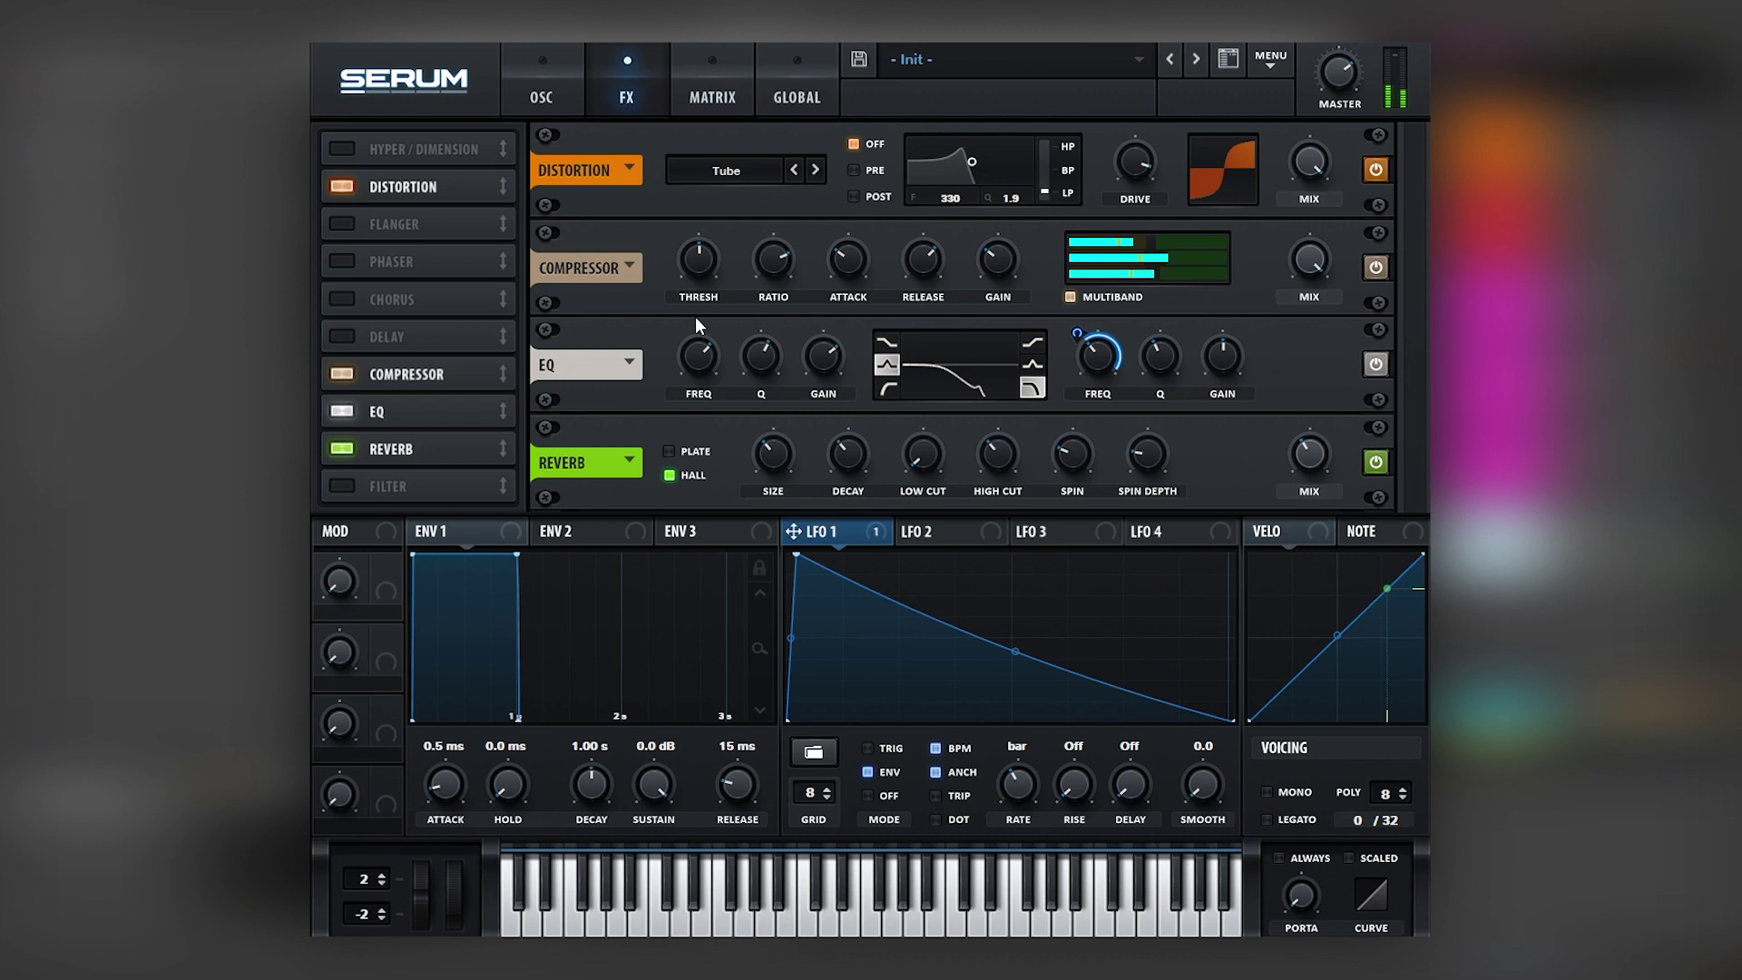
left_click_drag(697, 347, 697, 367)
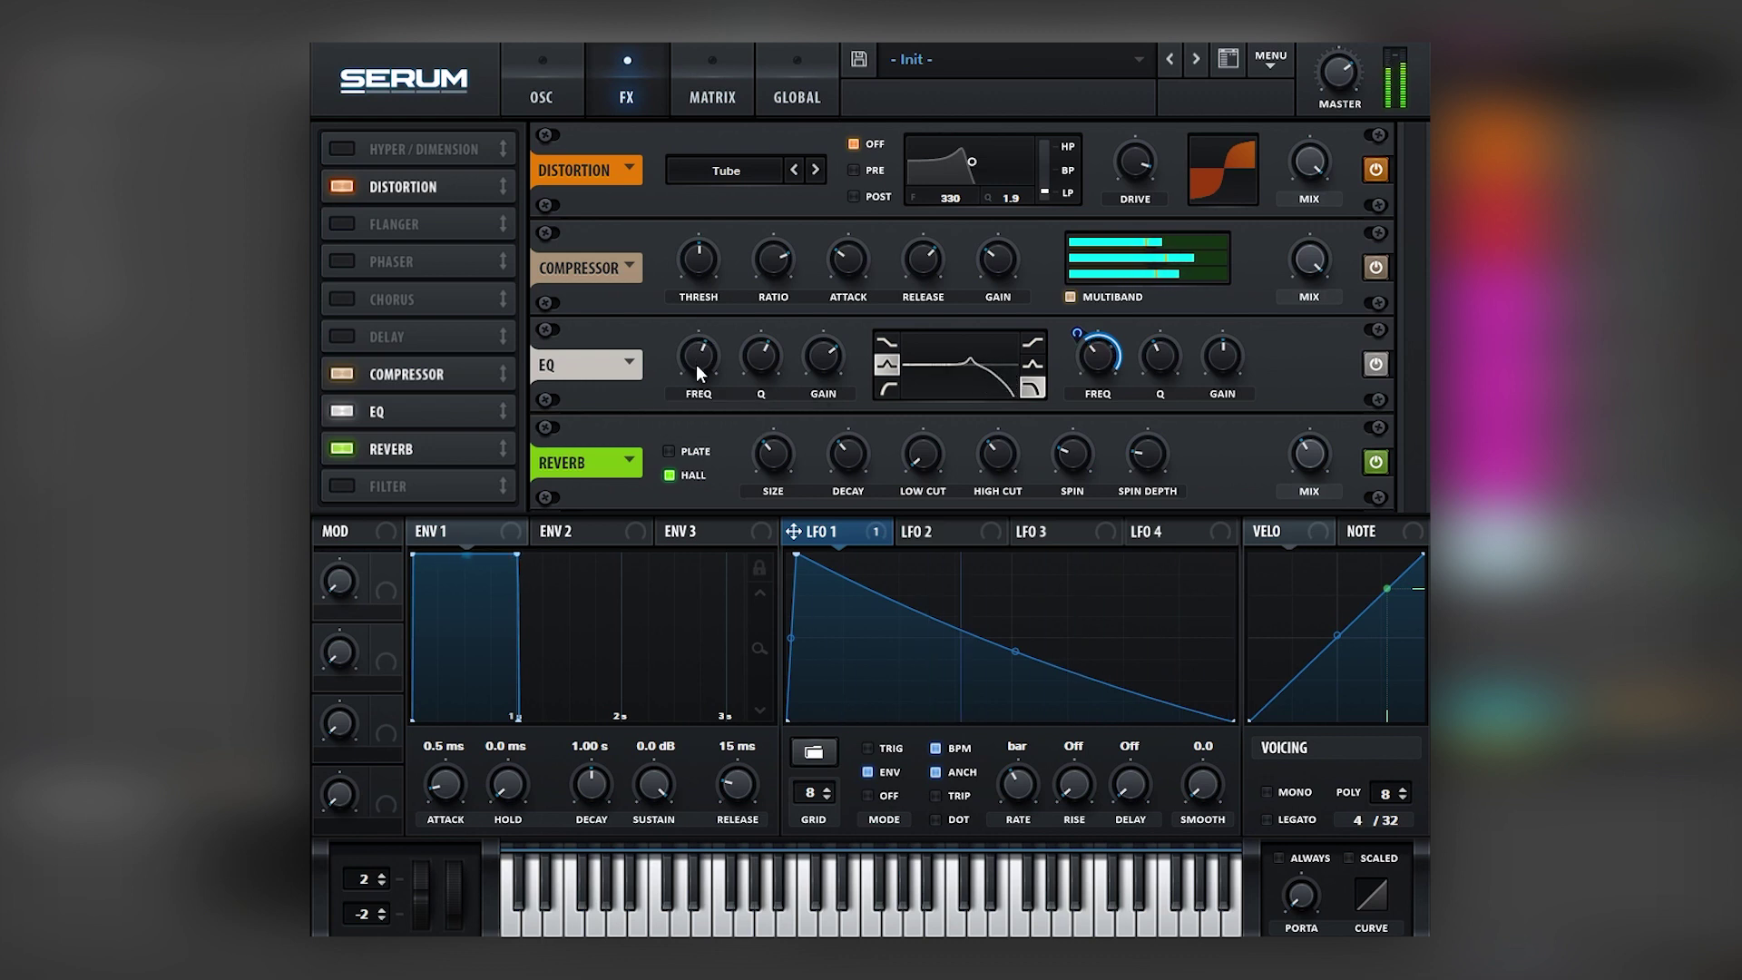
- Back on the oscillator page, set OSC B's octave to +3
left_click(531, 87)
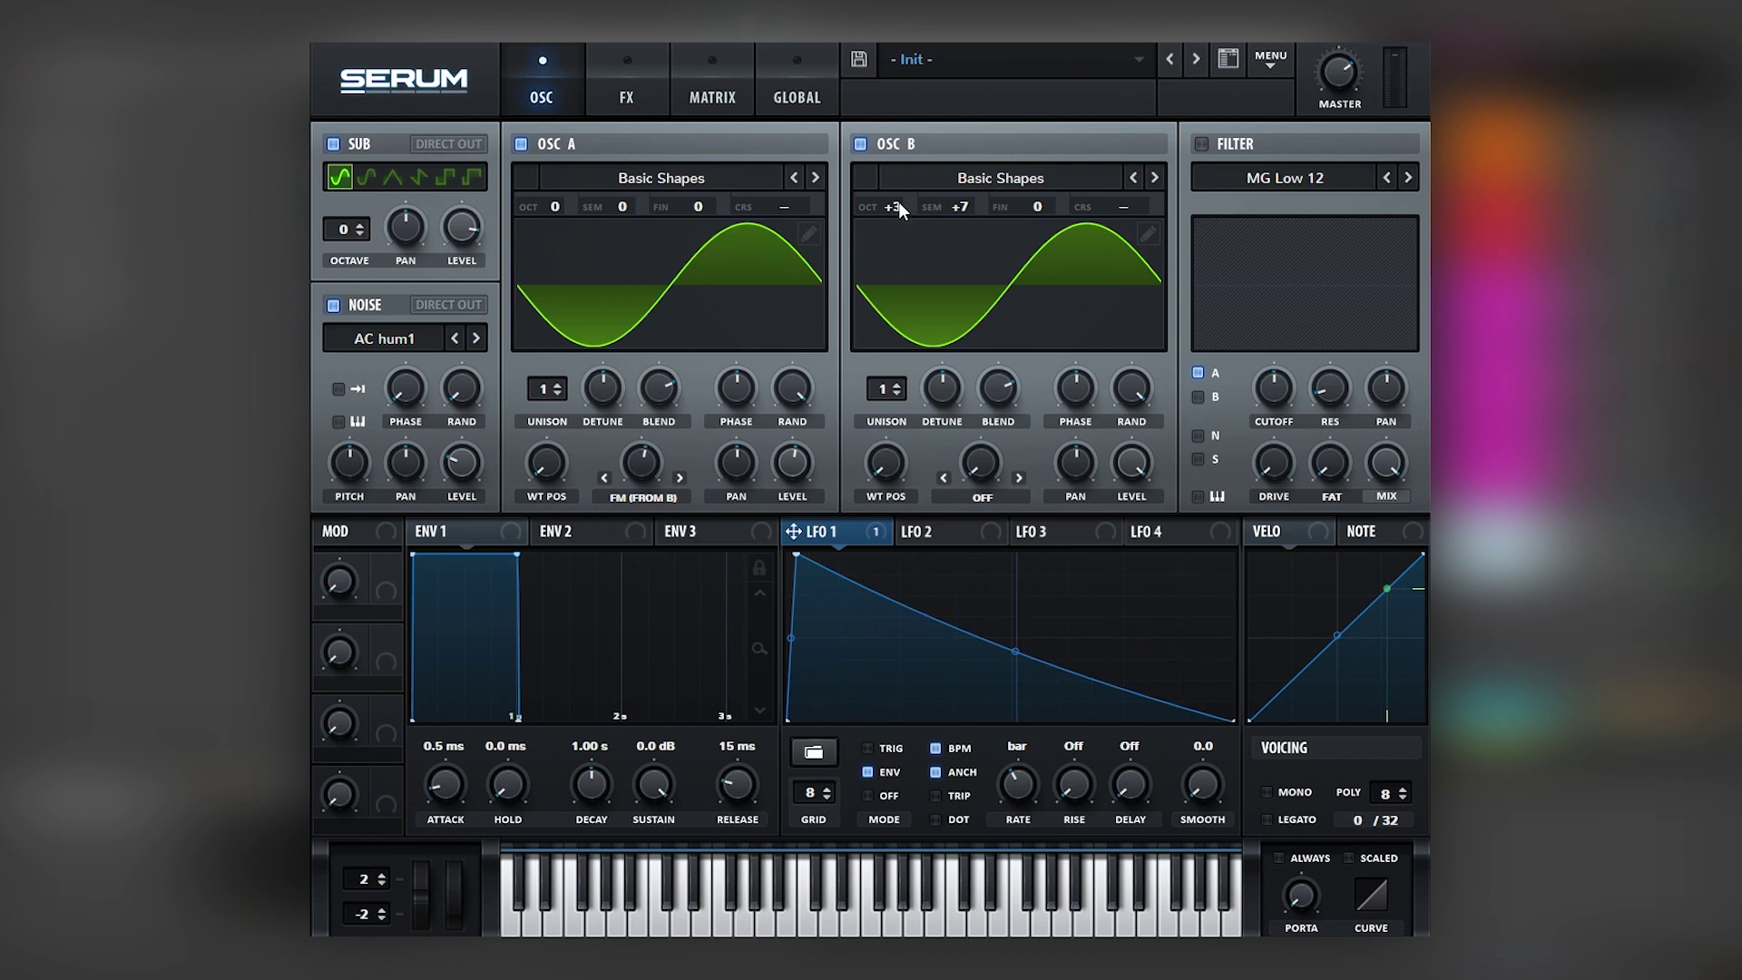
left_click_drag(899, 201, 906, 159)
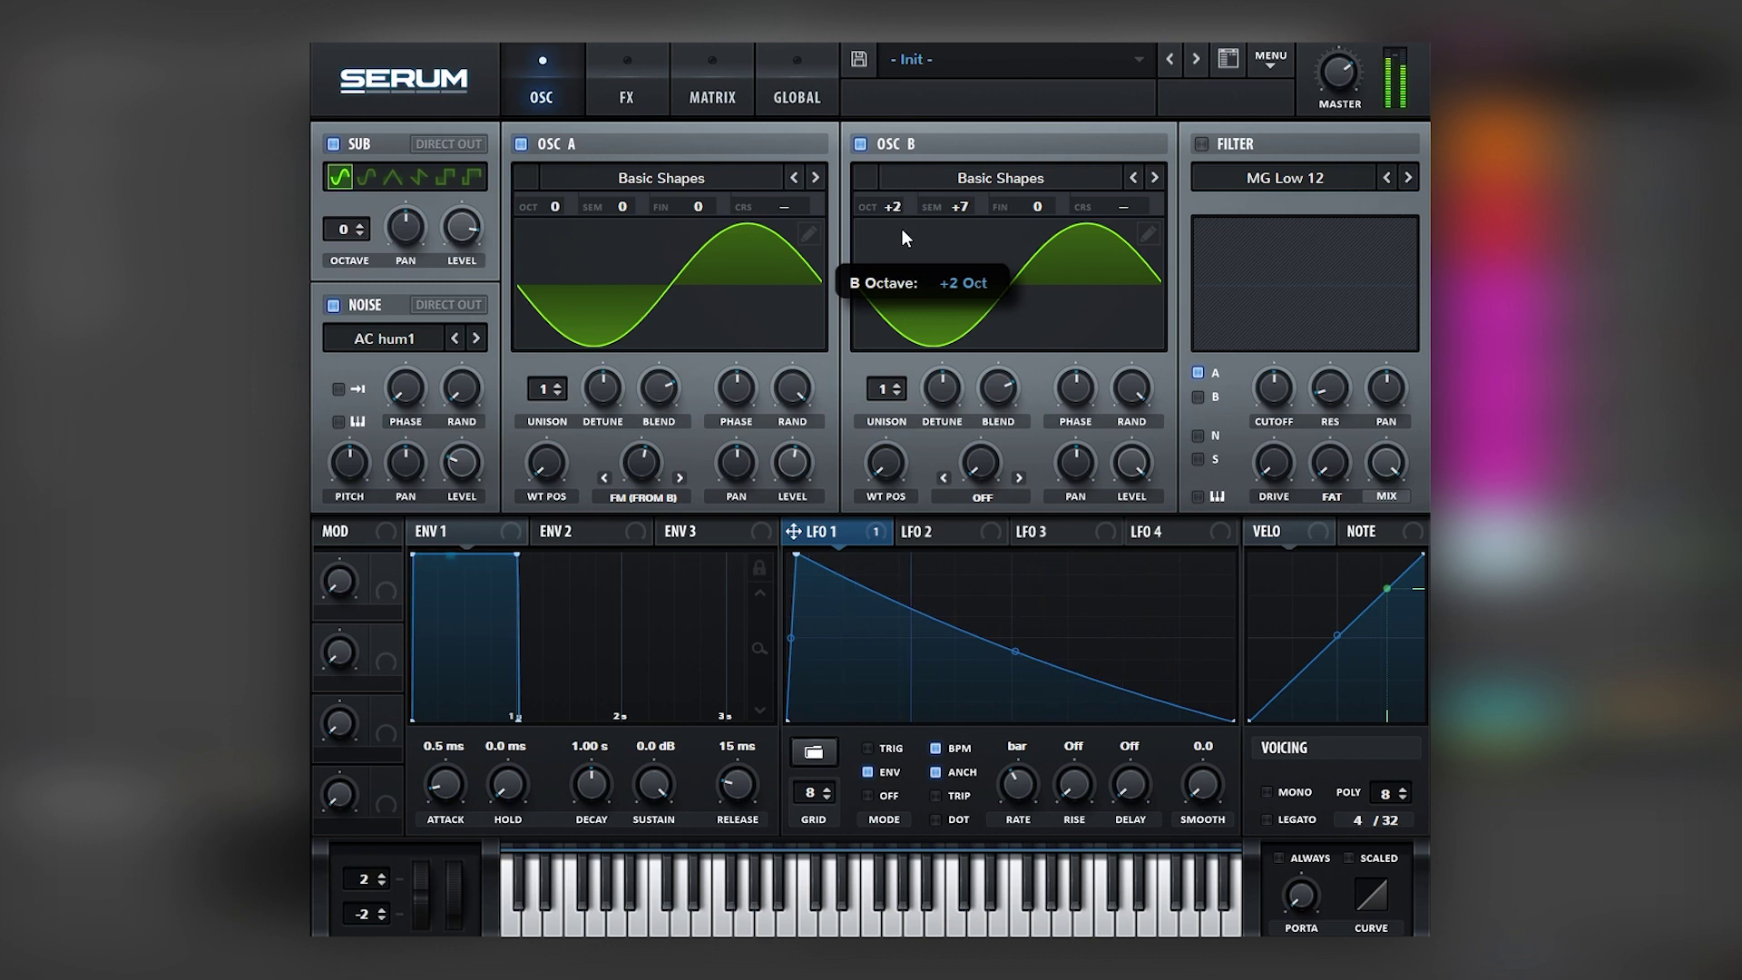
left_click_drag(902, 229, 905, 209)
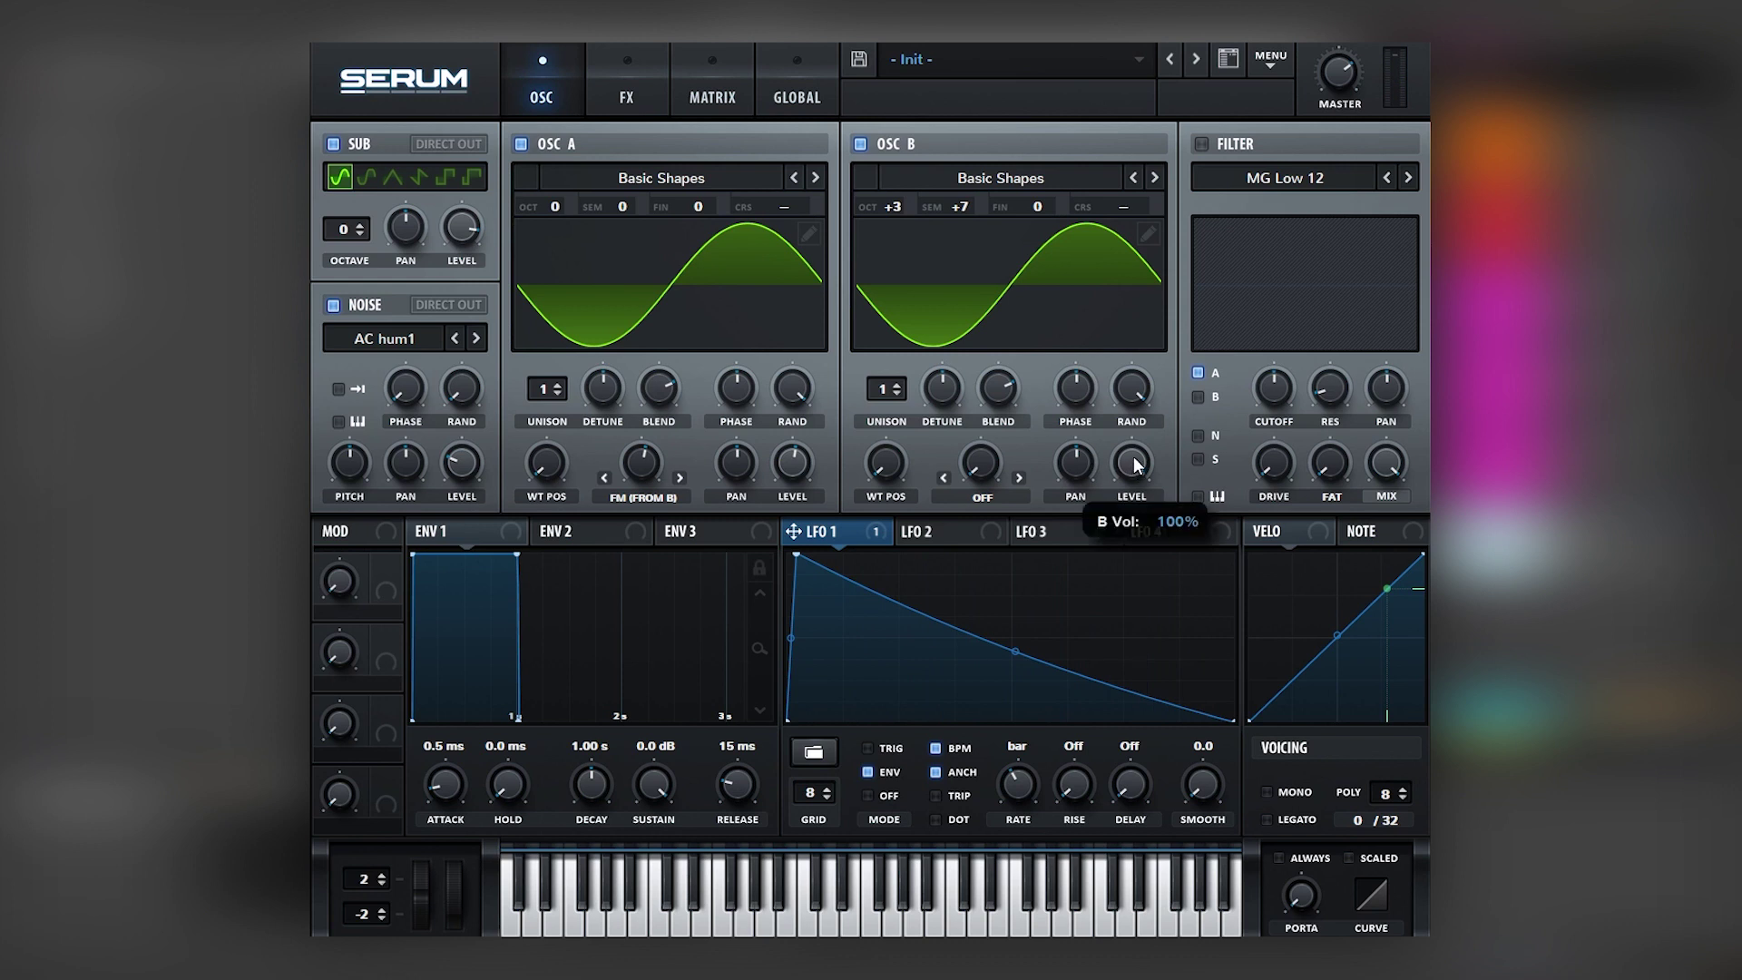
- Raise OSC A's level to 100% and OSC B's level, and fine-tune A's FM amount to about 59%
mouse_move(786, 472)
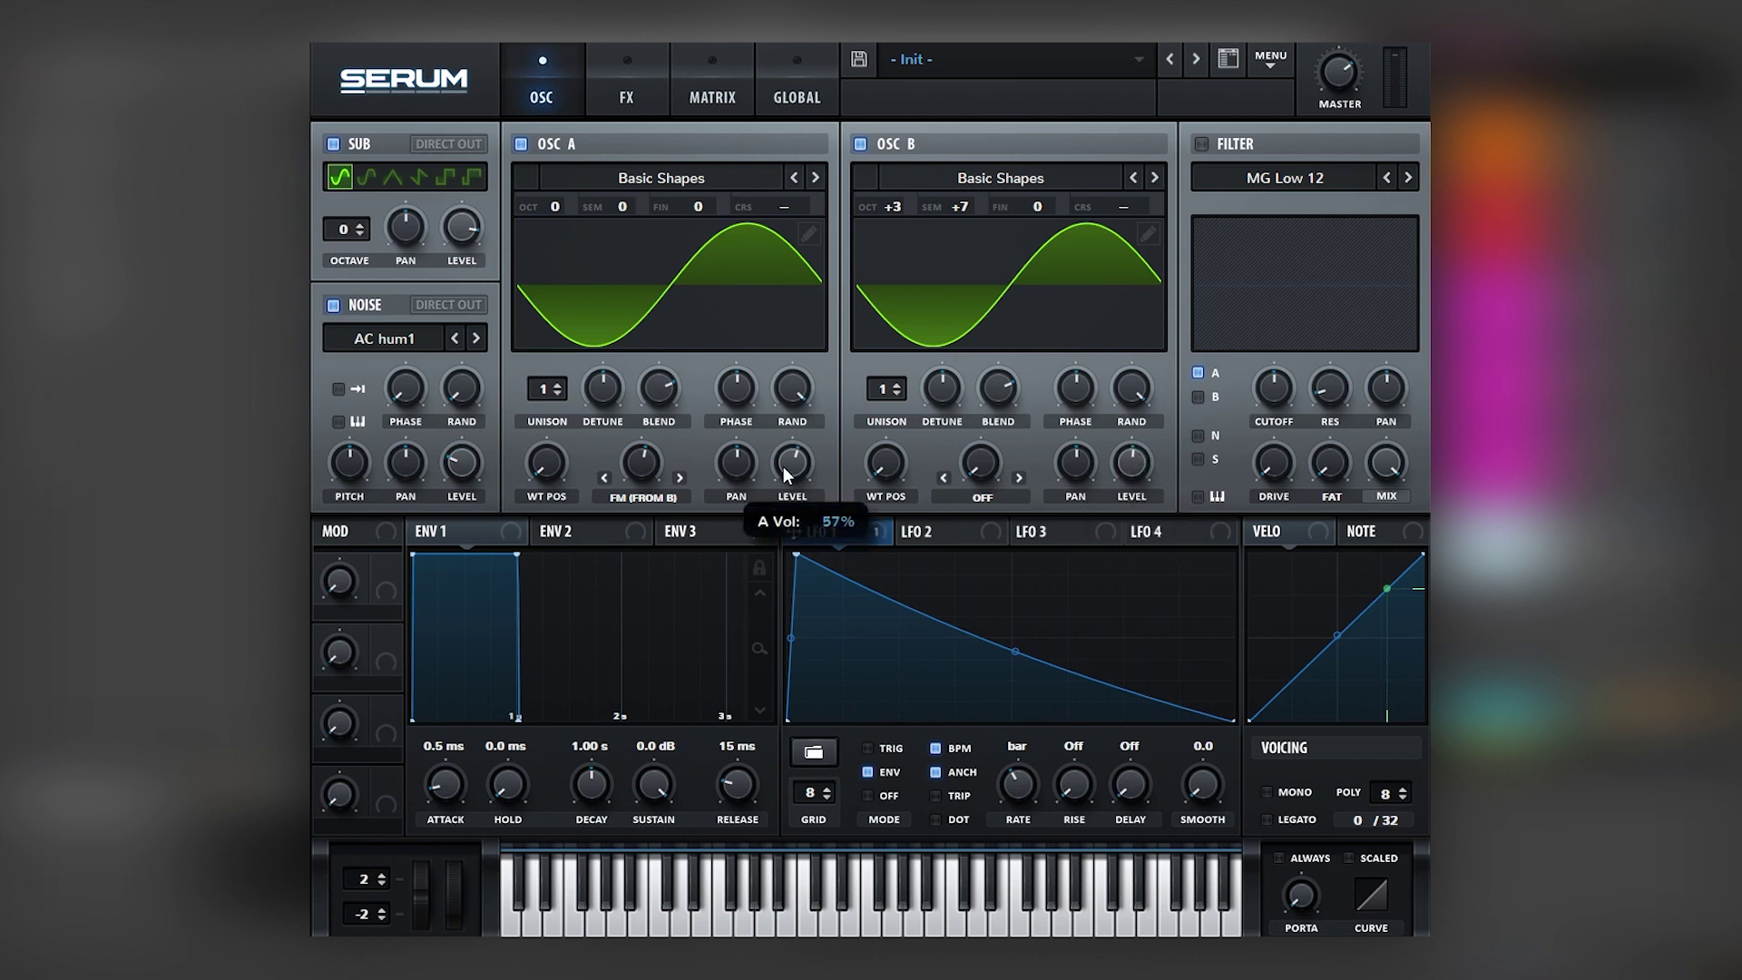
left_click_drag(802, 423, 819, 392)
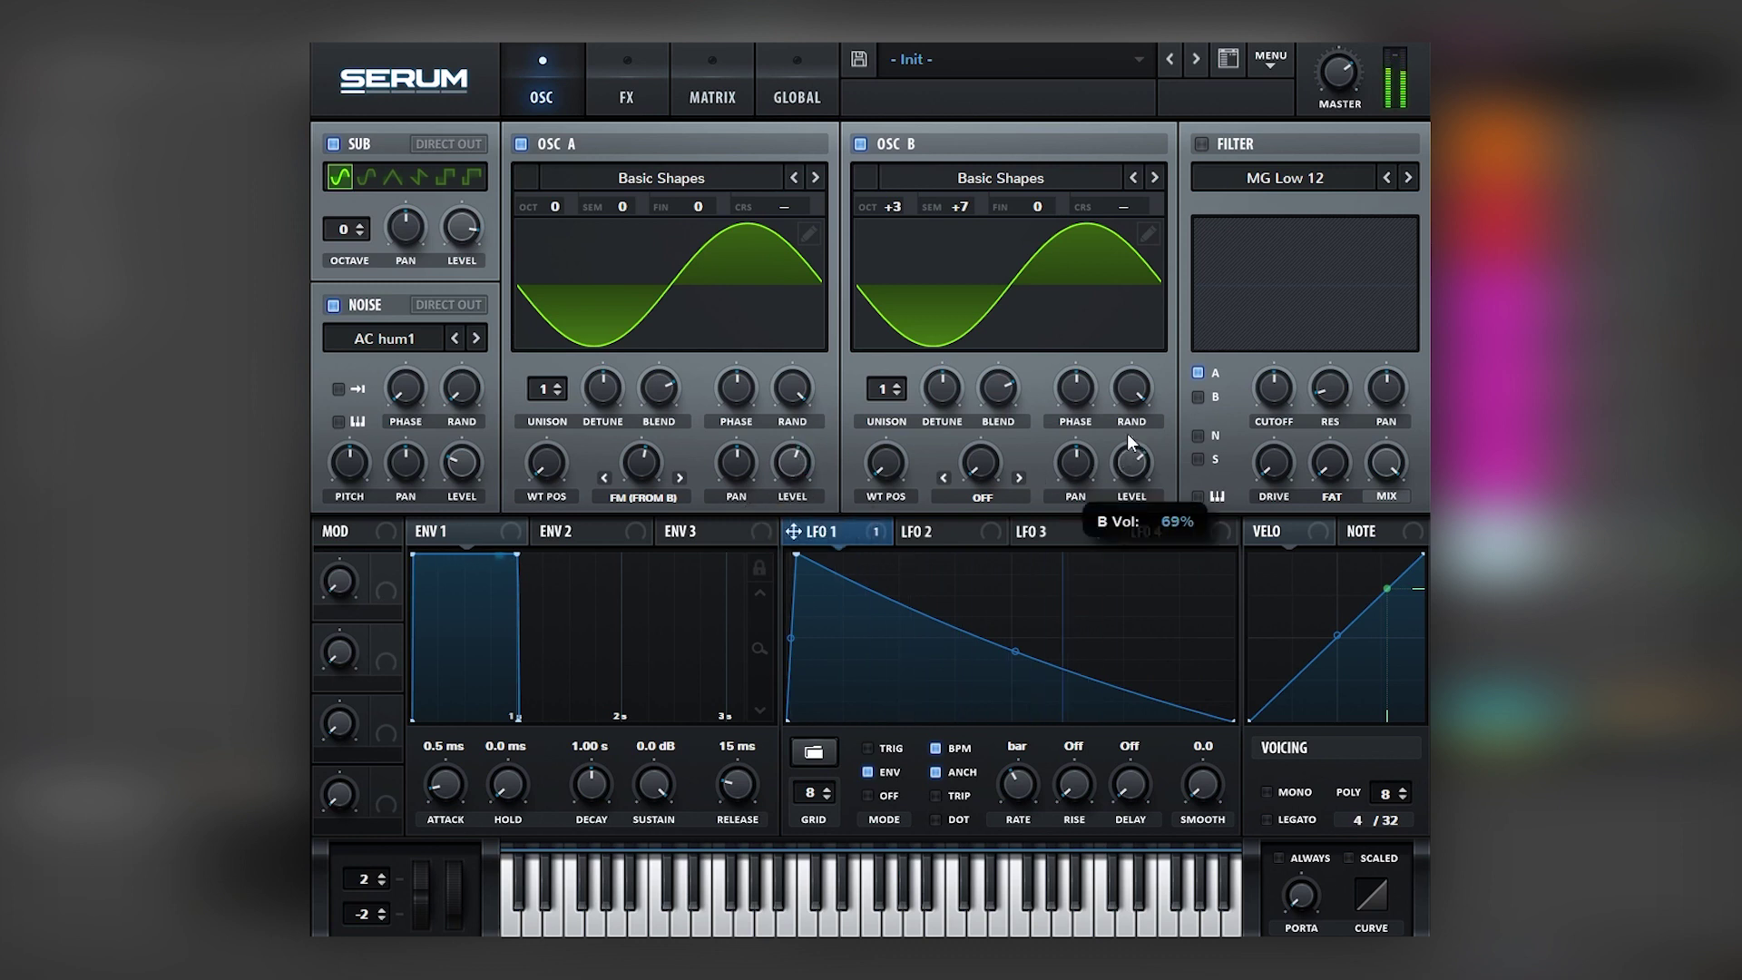
left_click_drag(1131, 400, 1096, 397)
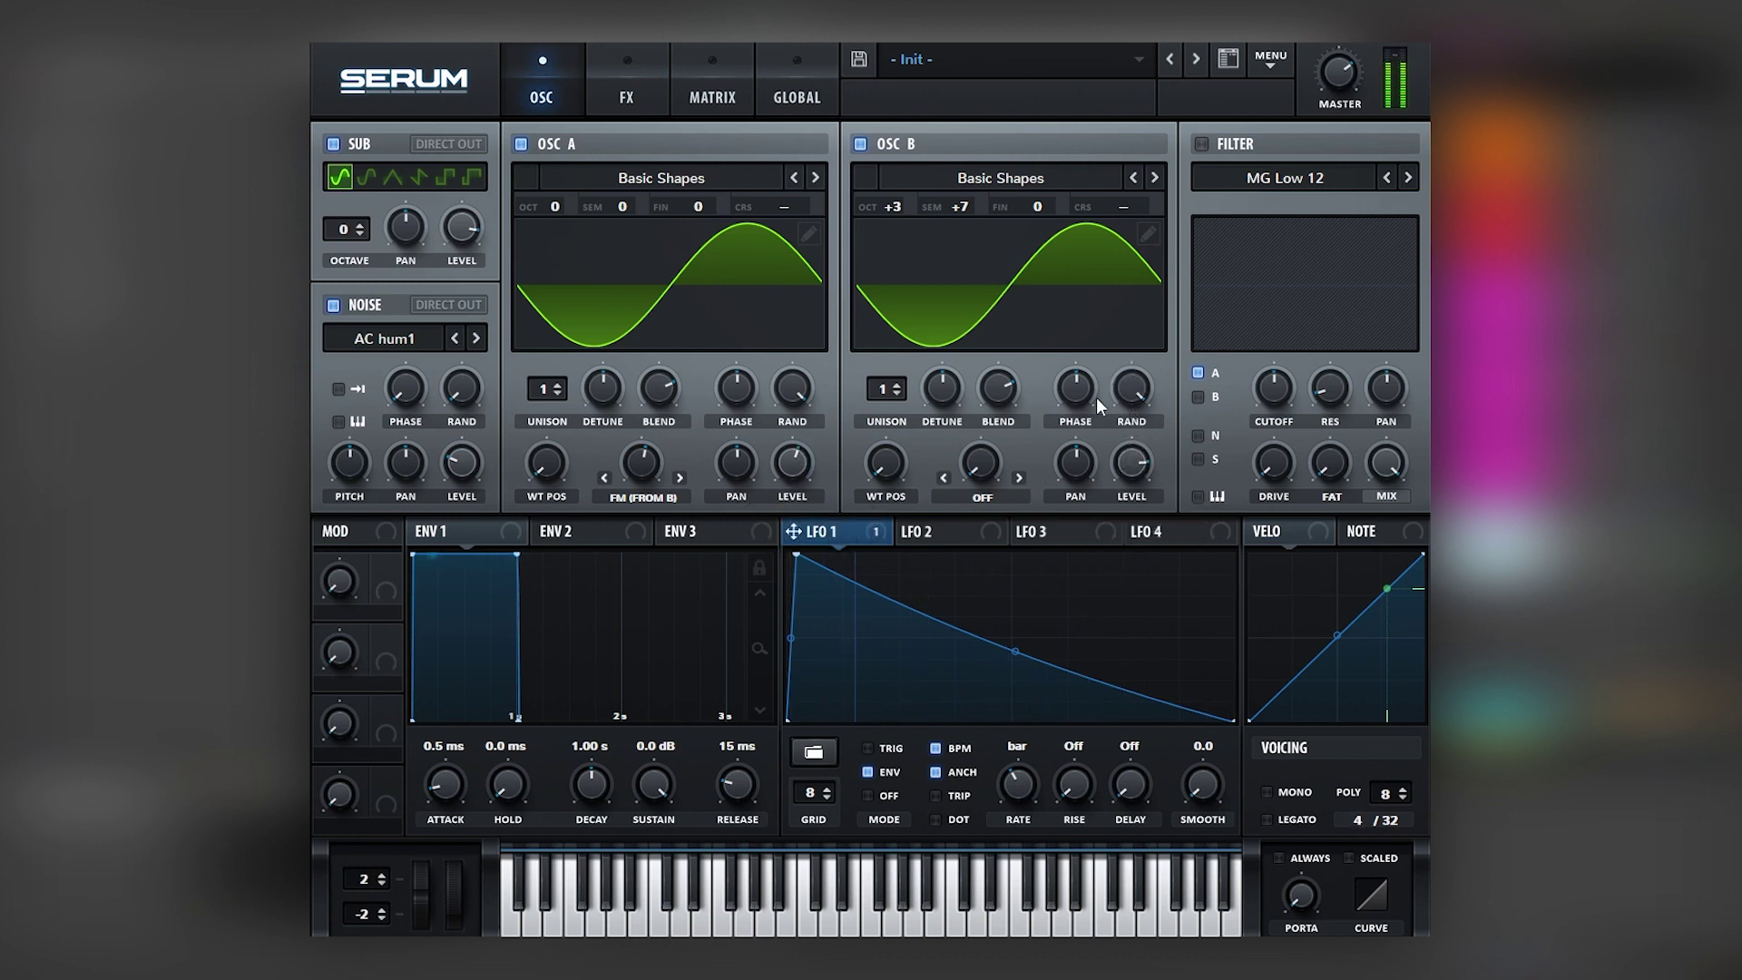
left_click_drag(1101, 461, 1129, 425)
mouse_move(650, 443)
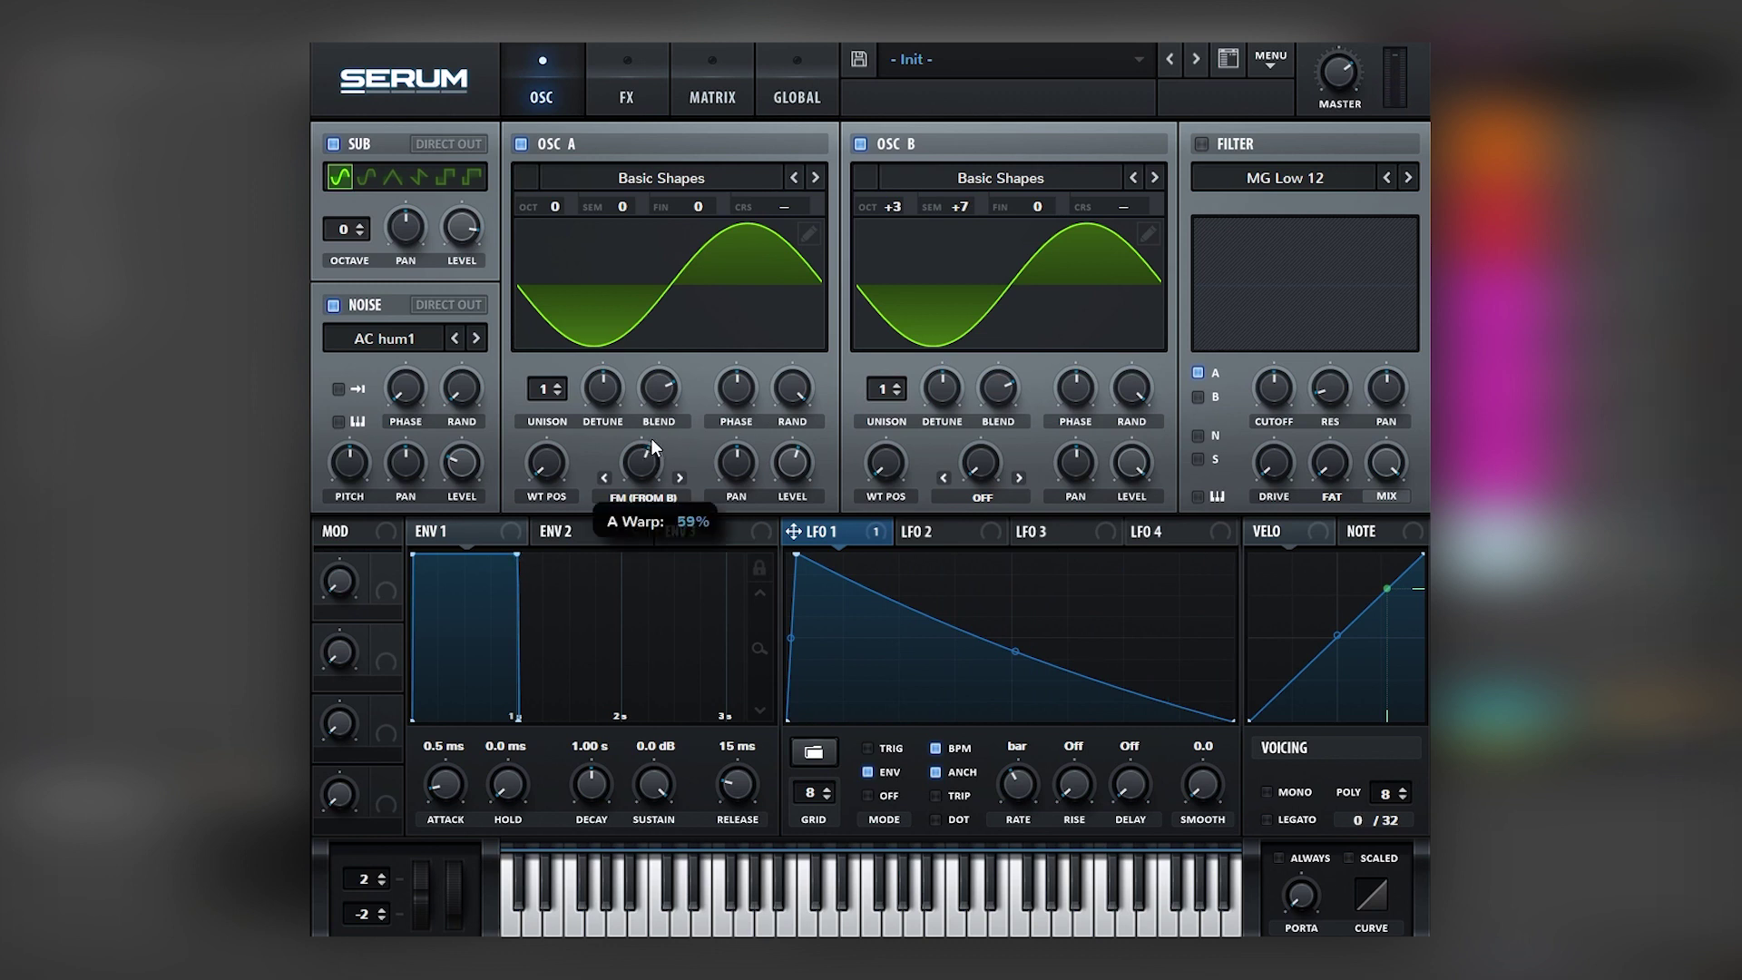
left_click_drag(650, 438, 652, 432)
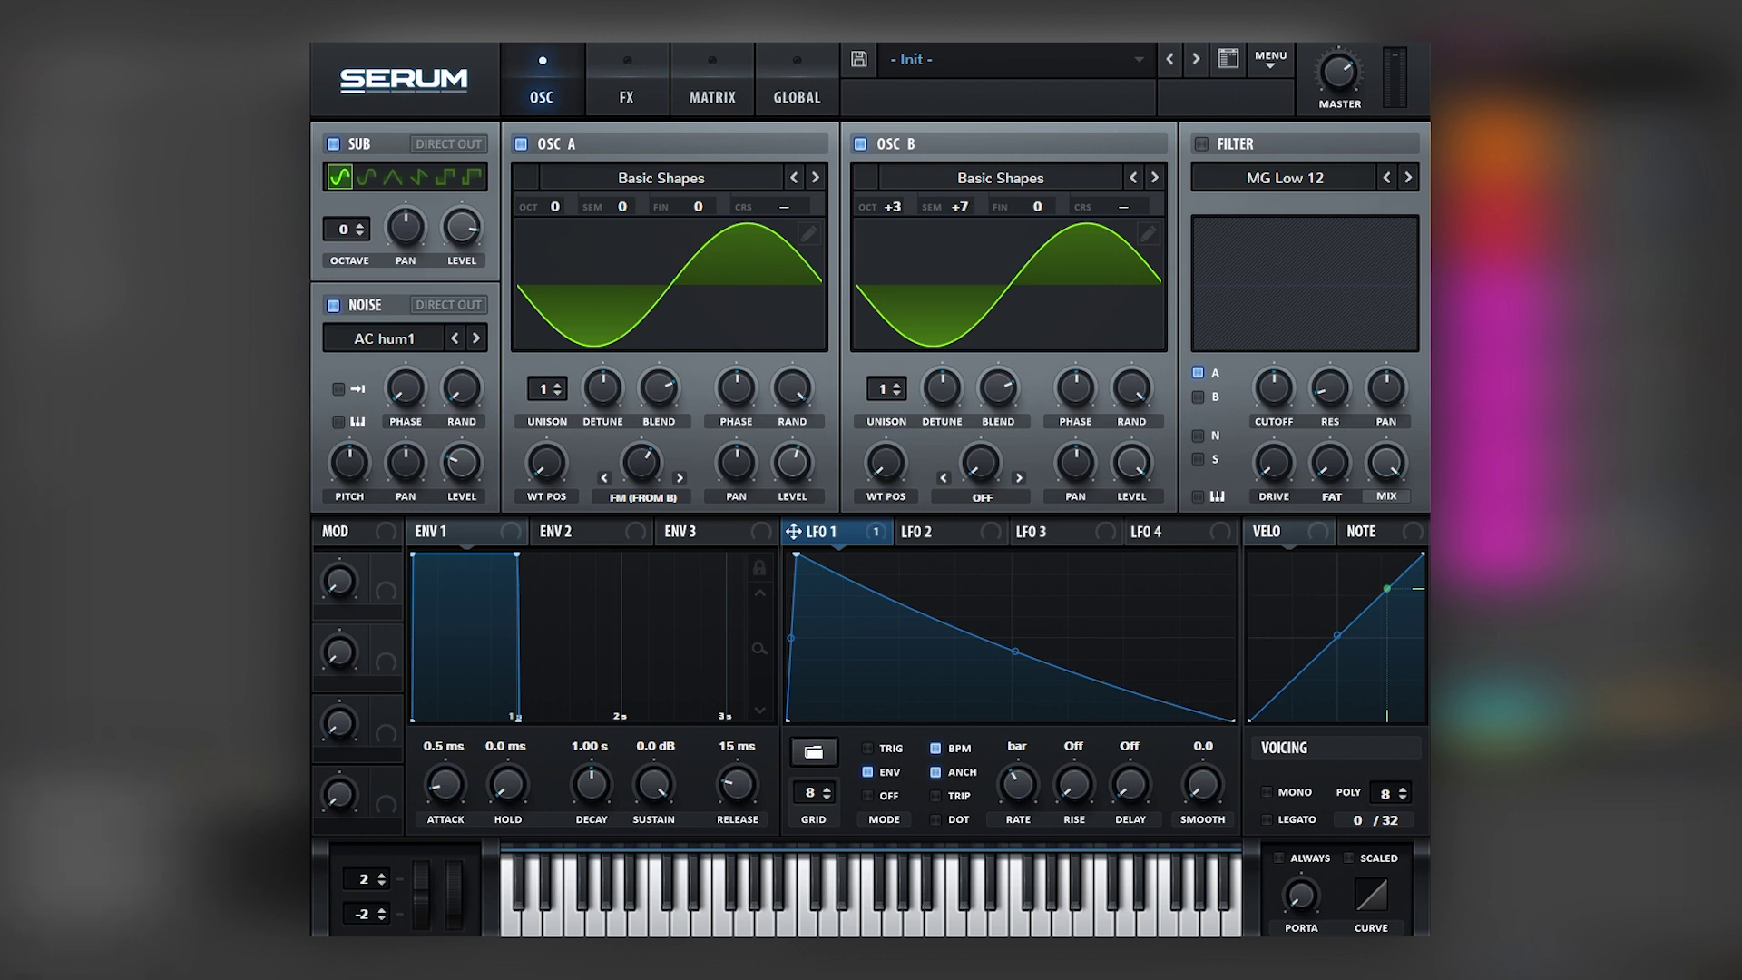
mouse_move(638, 465)
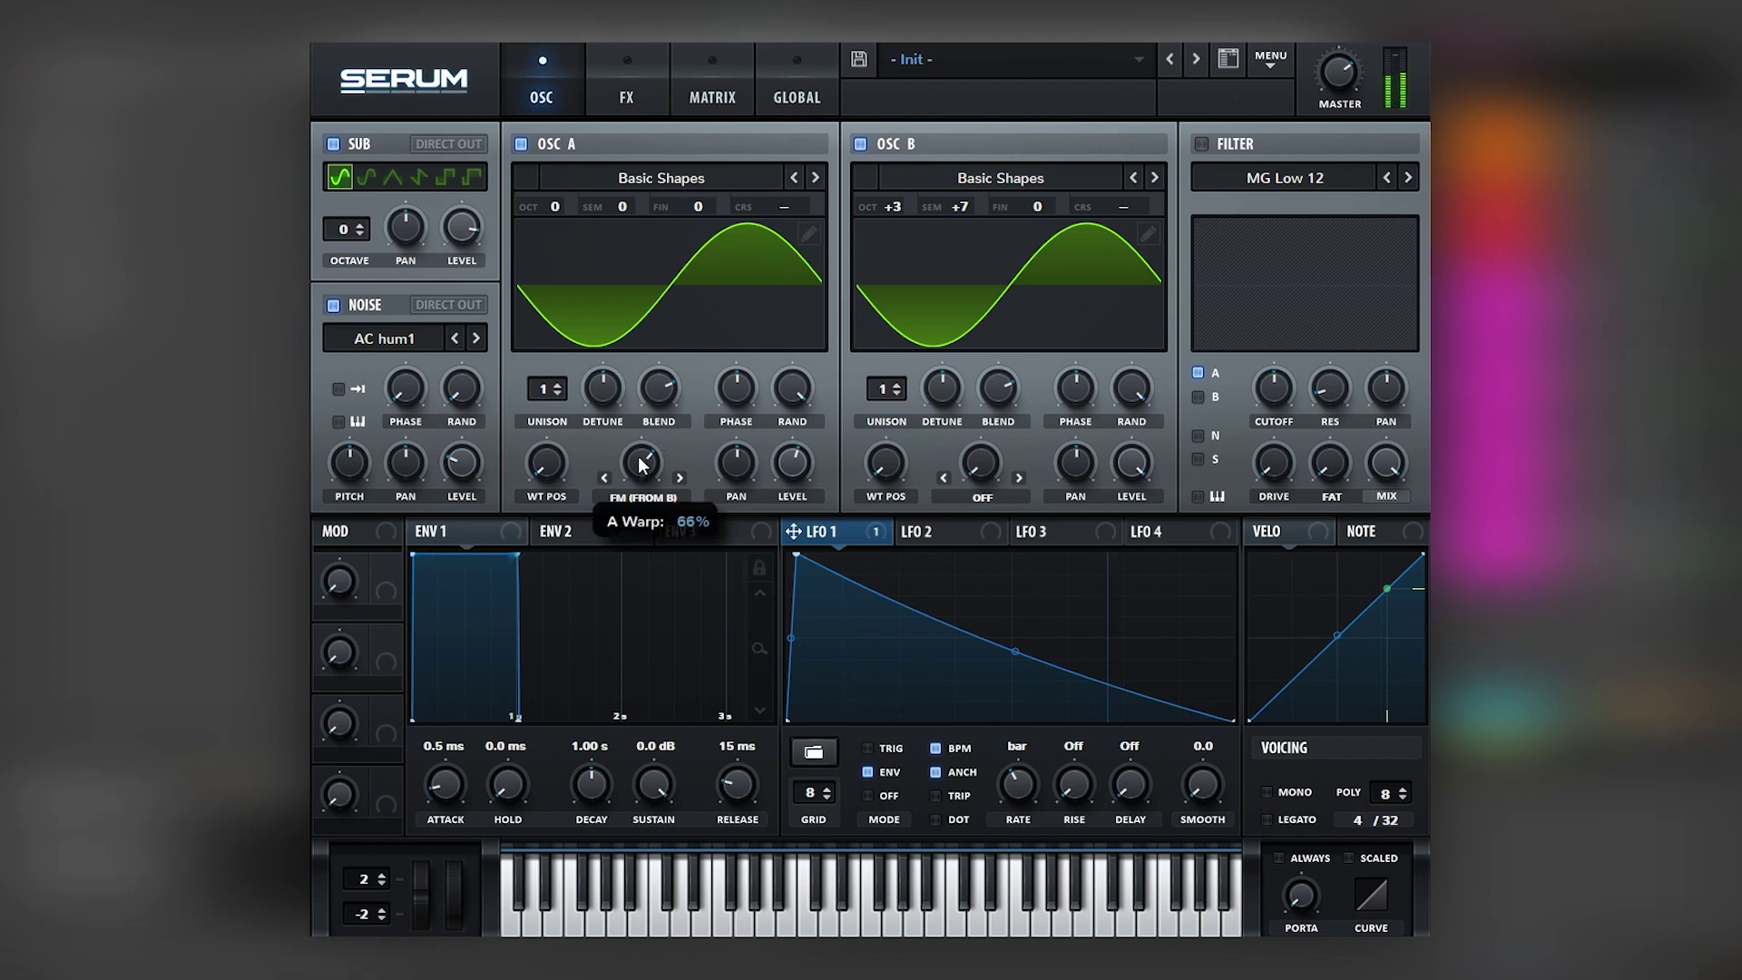